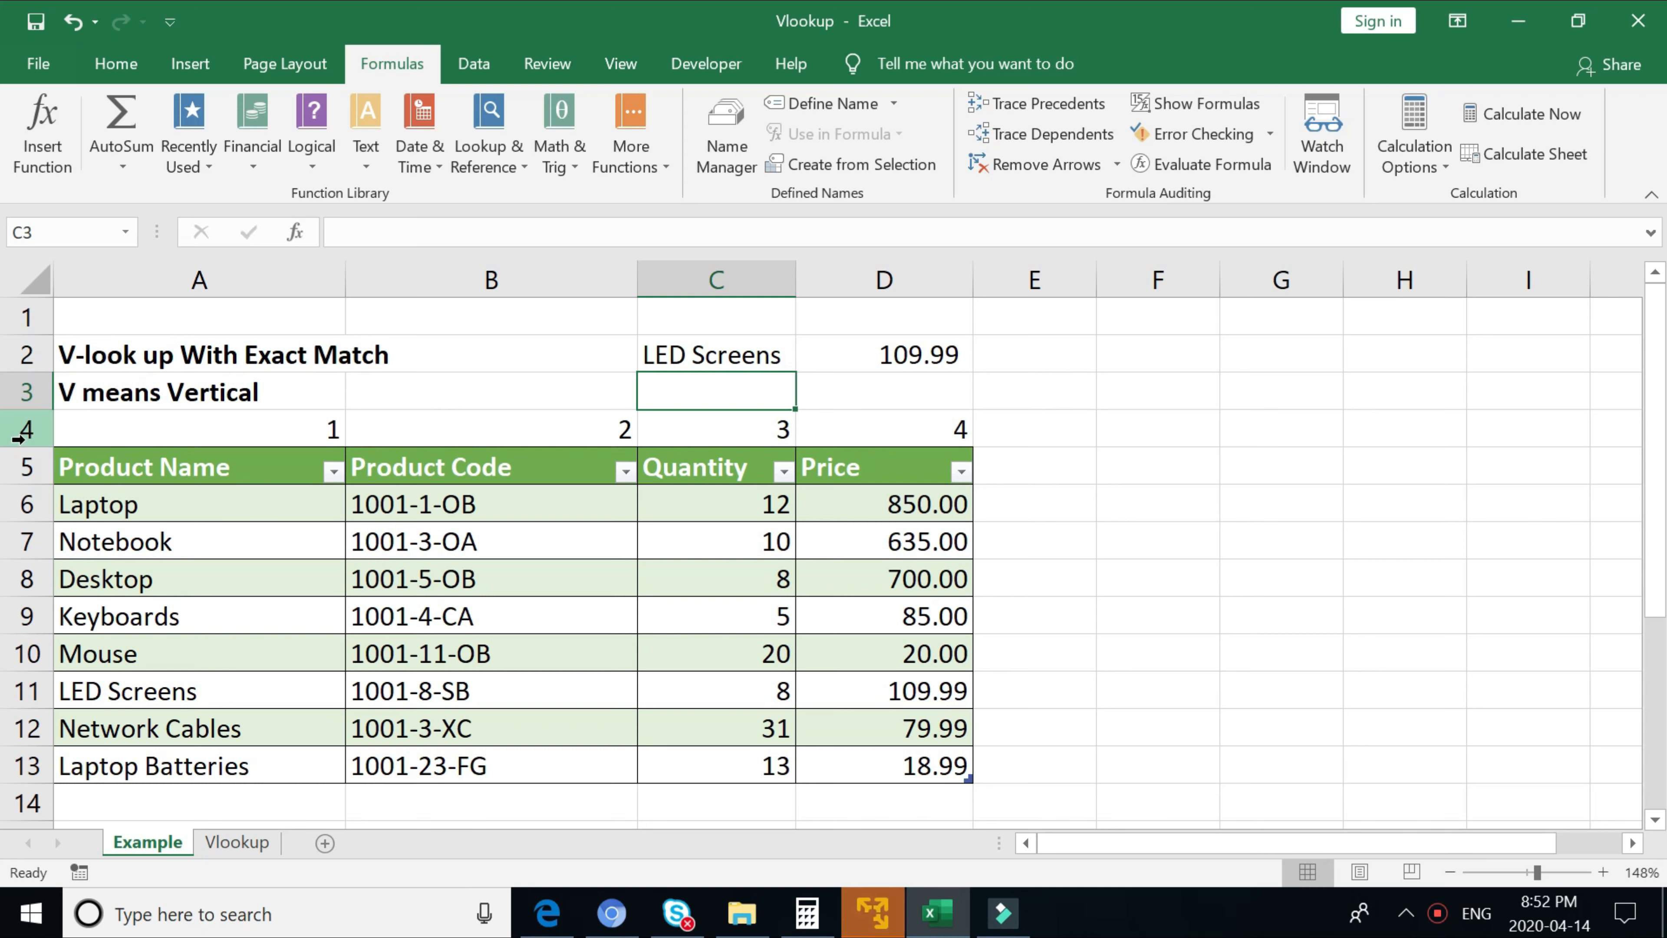
Step: Examine the product table's column headers, the note about what V means, and the name and price in the LED Screens row
left_click(147, 466)
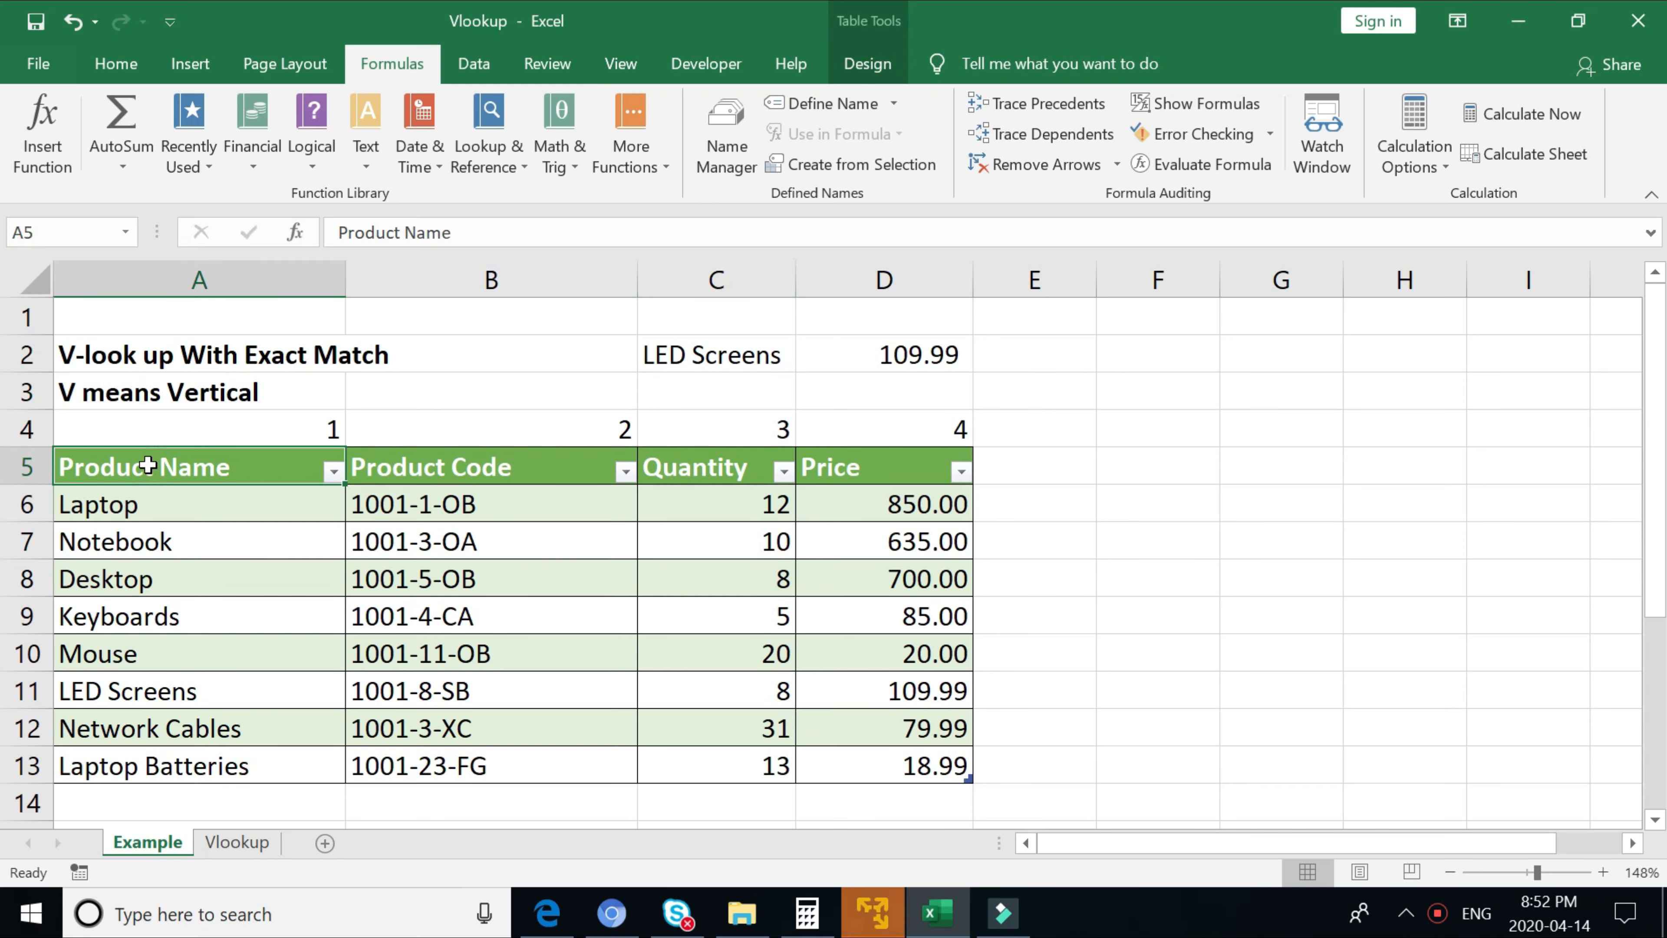
left_click(145, 393)
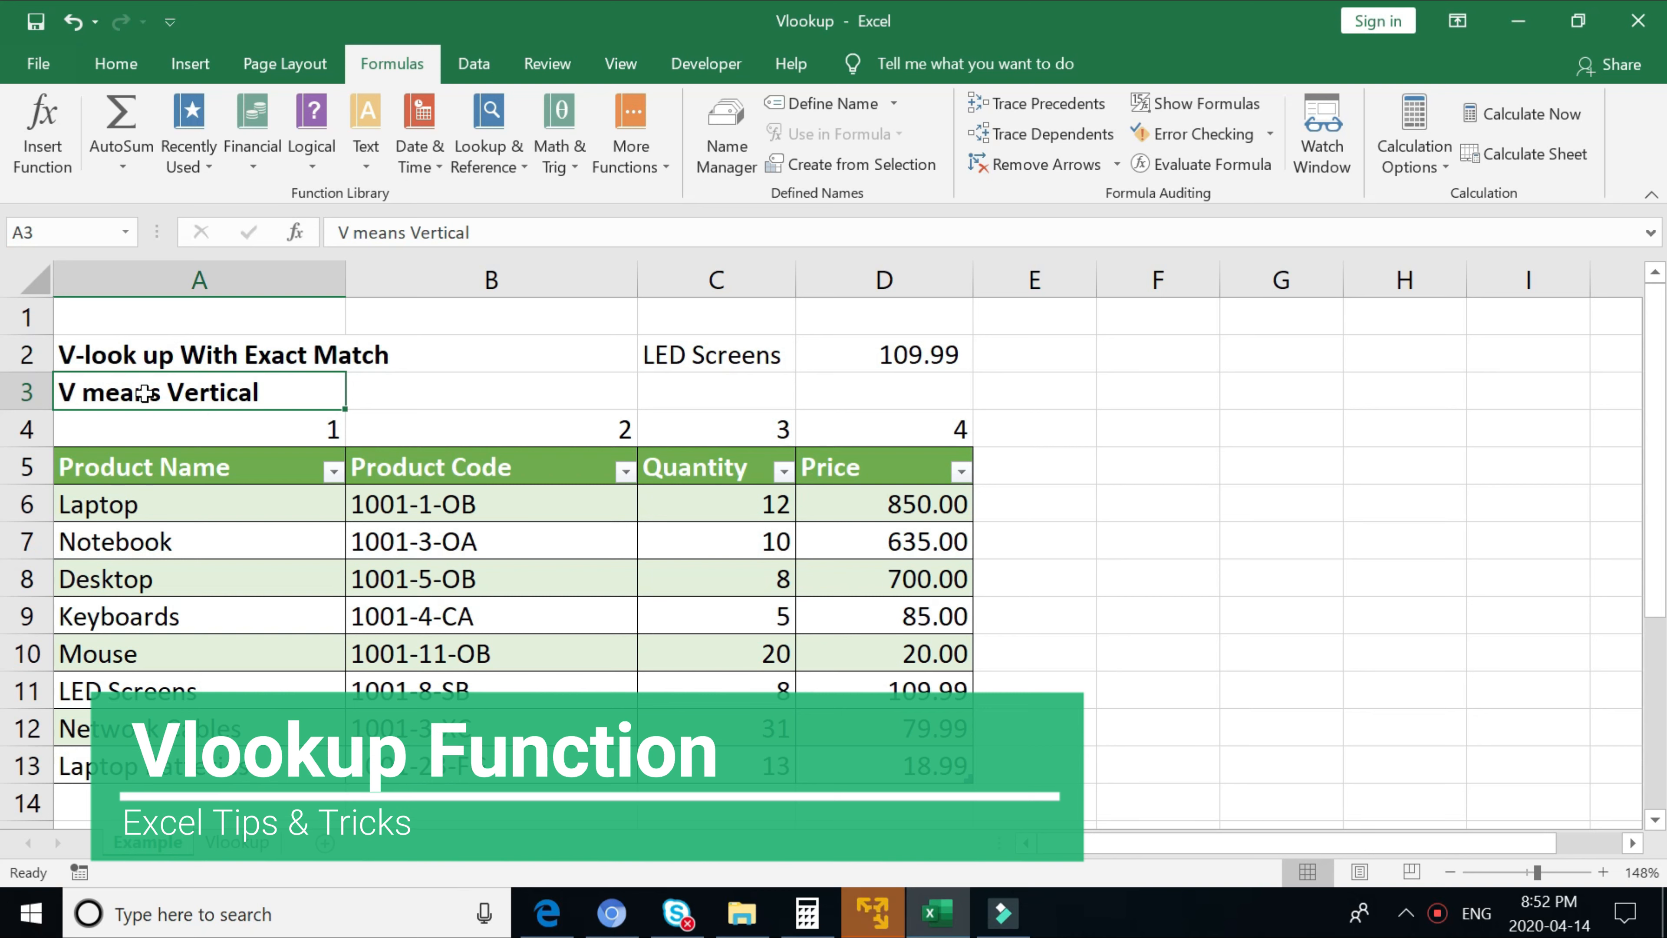
left_click(192, 471)
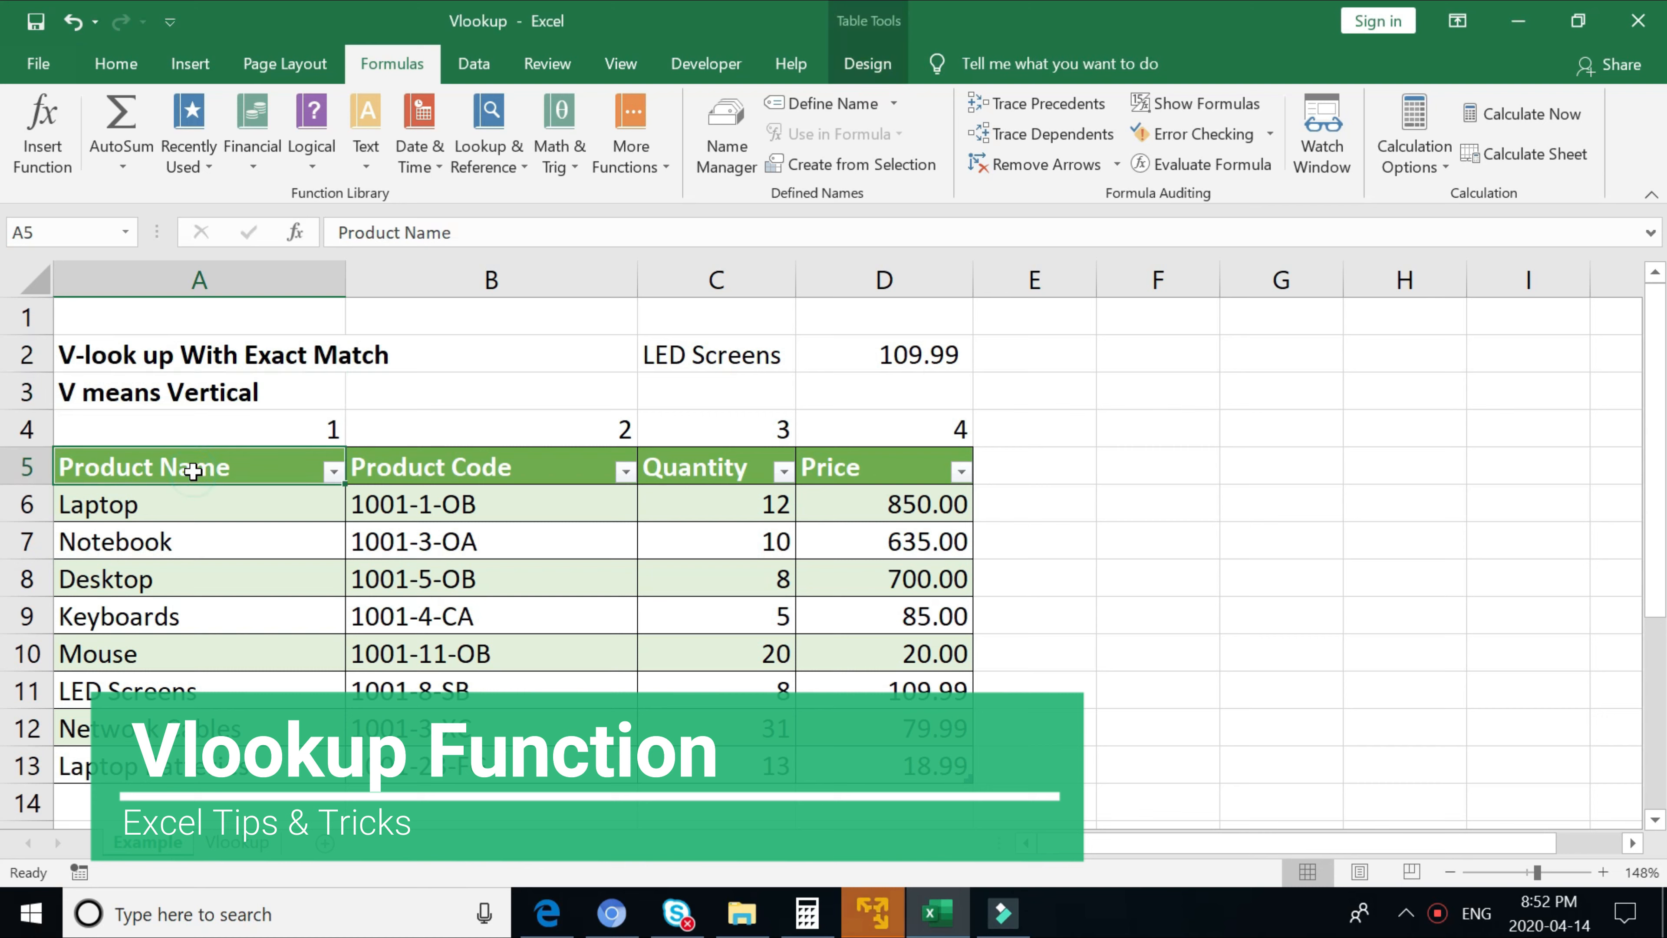
left_click(430, 466)
left_click(671, 465)
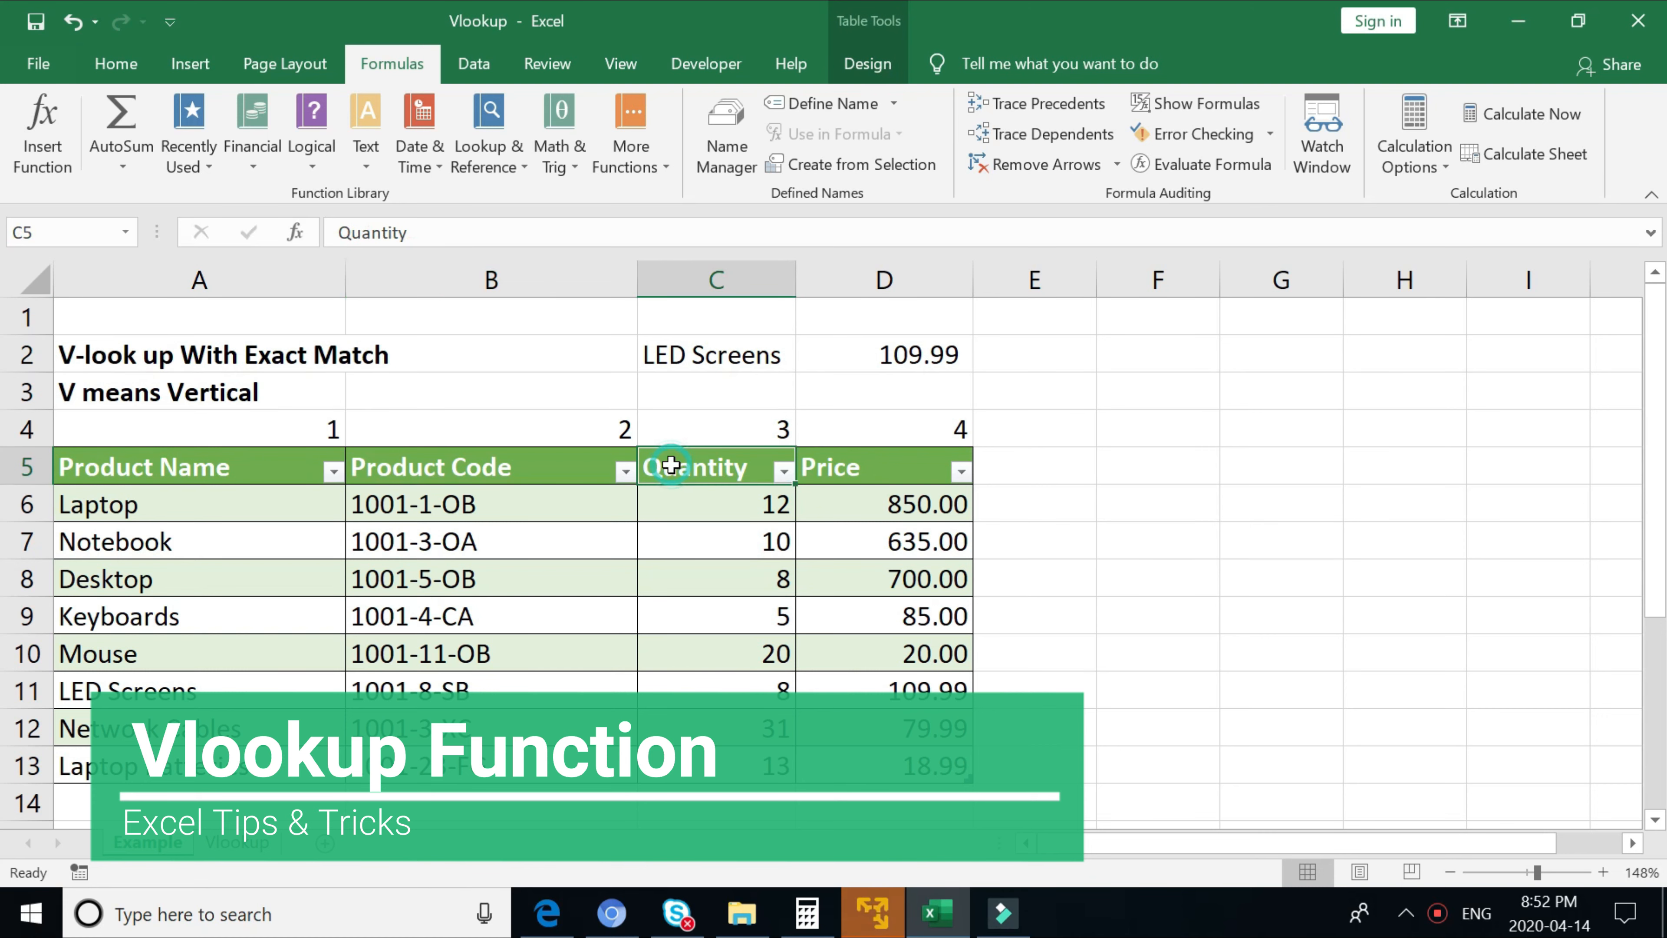
left_click(860, 467)
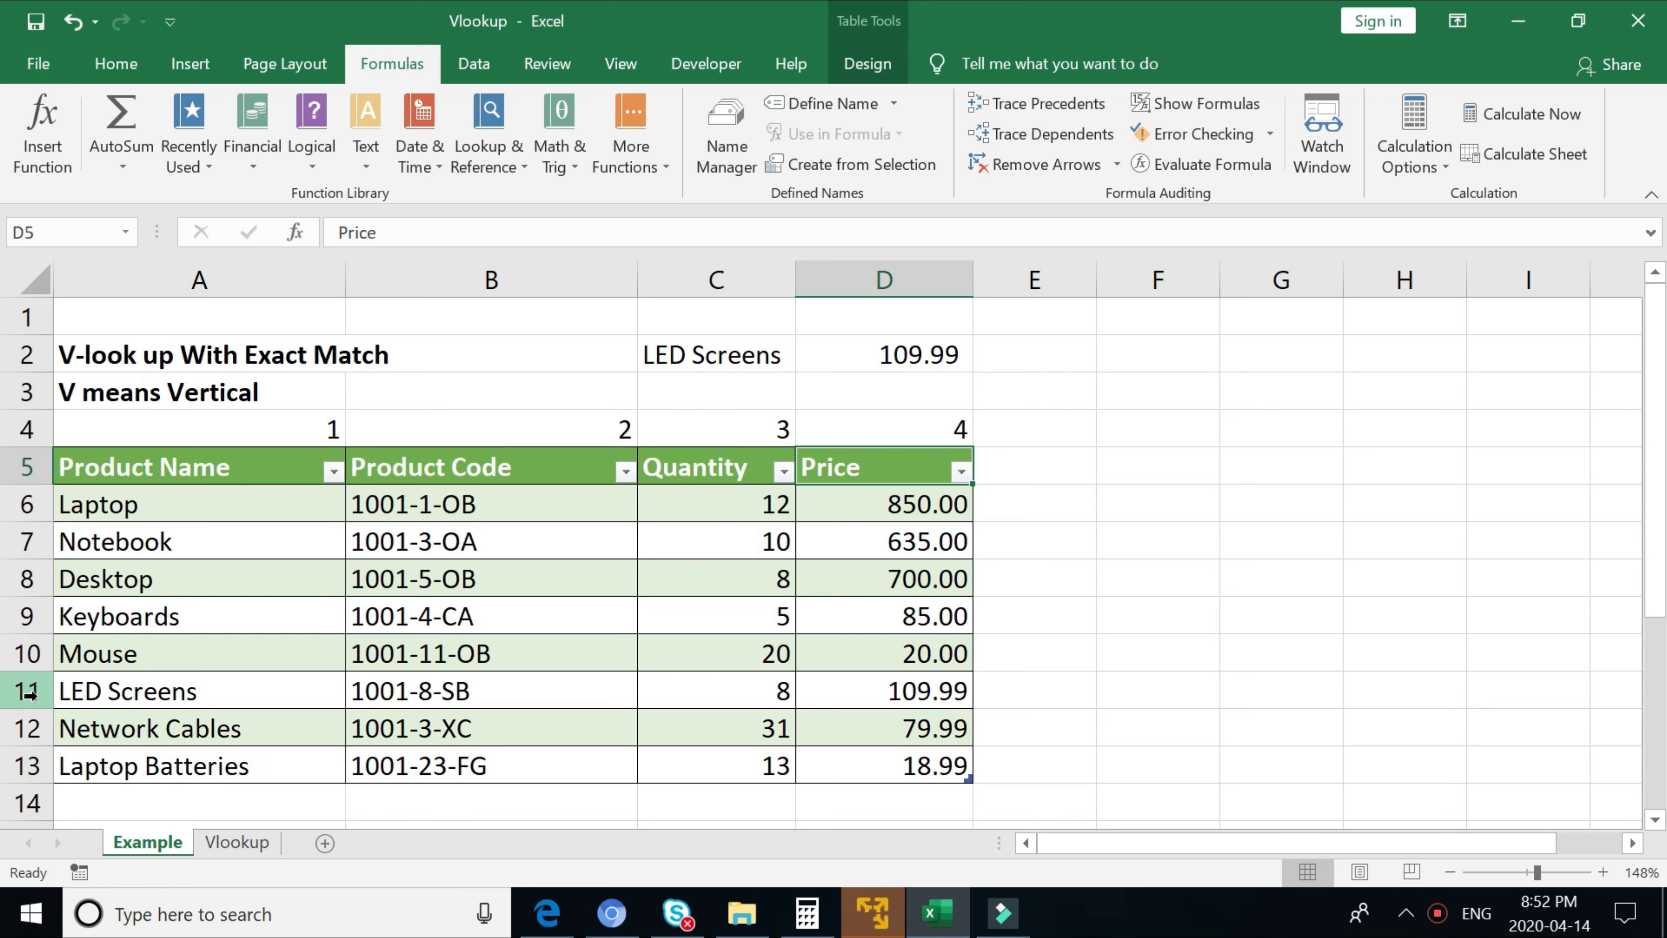
left_click(108, 698)
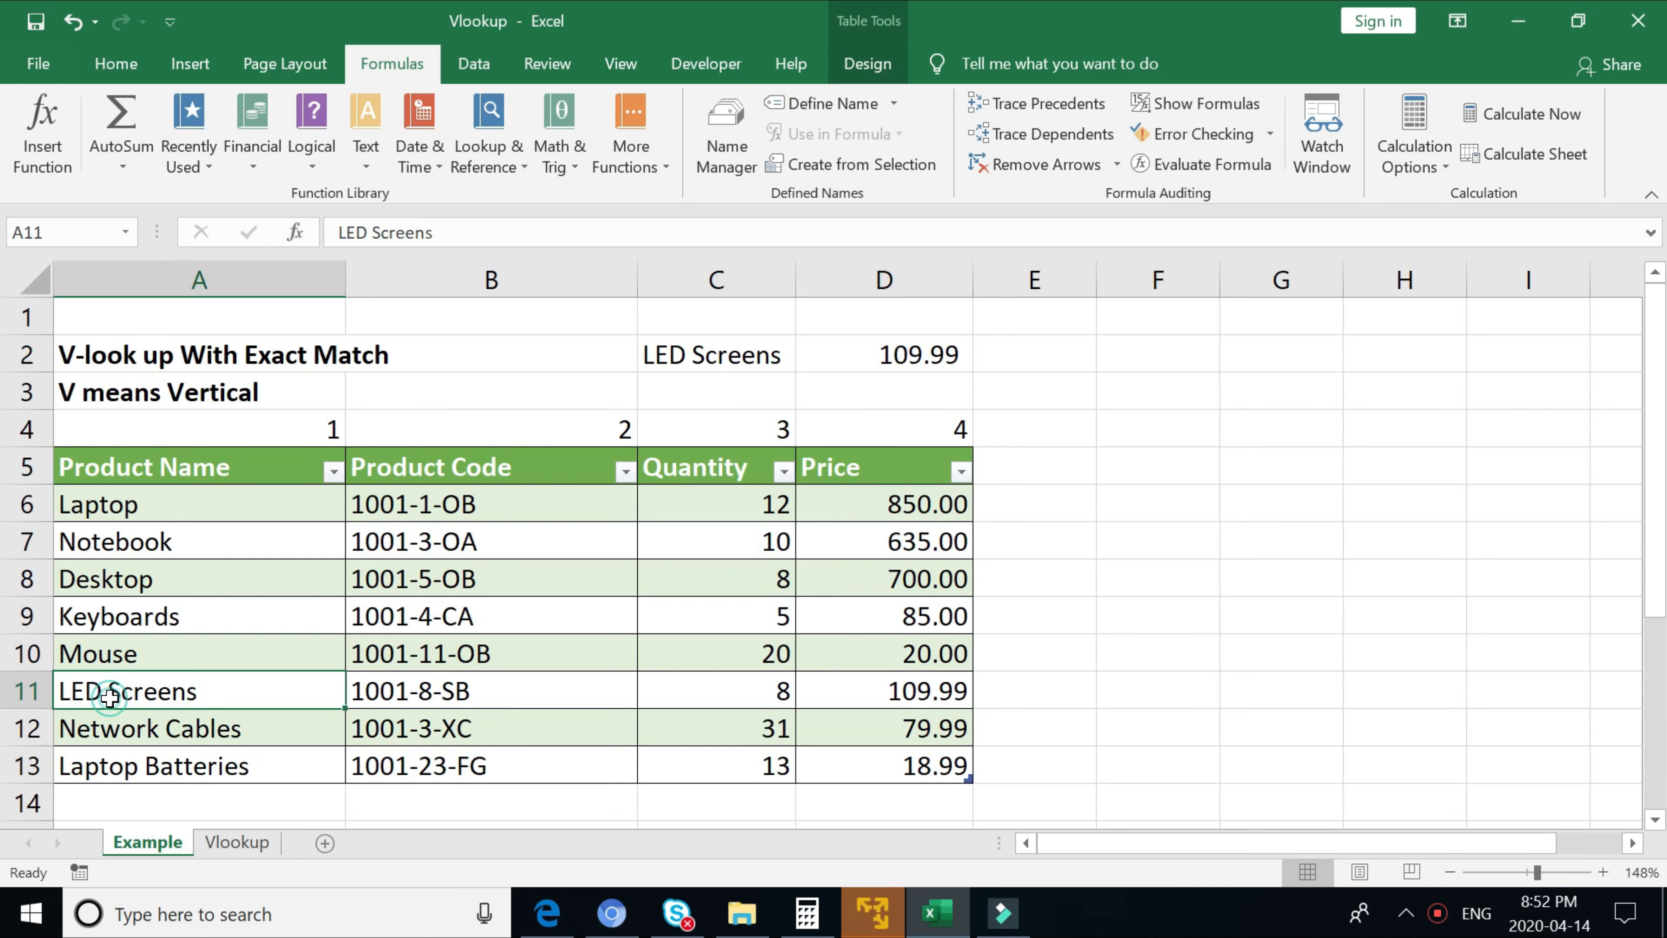
left_click(850, 693)
Step: Enter the LED Screens price 109.99 by hand in cell D2
left_click(922, 362)
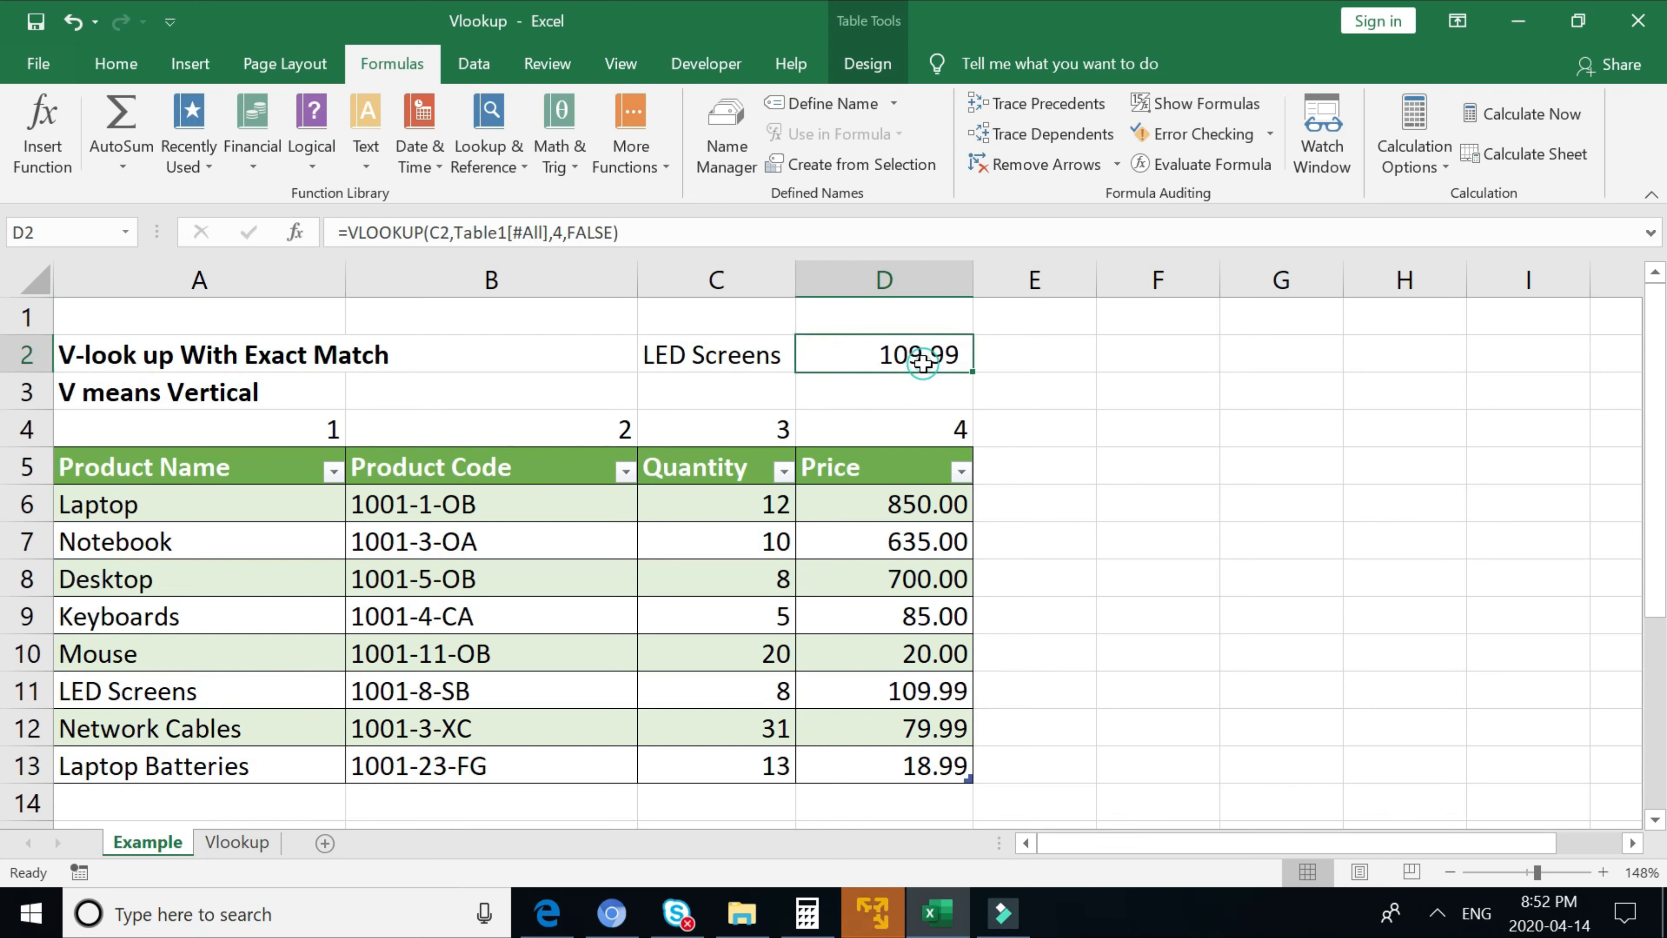
type("109")
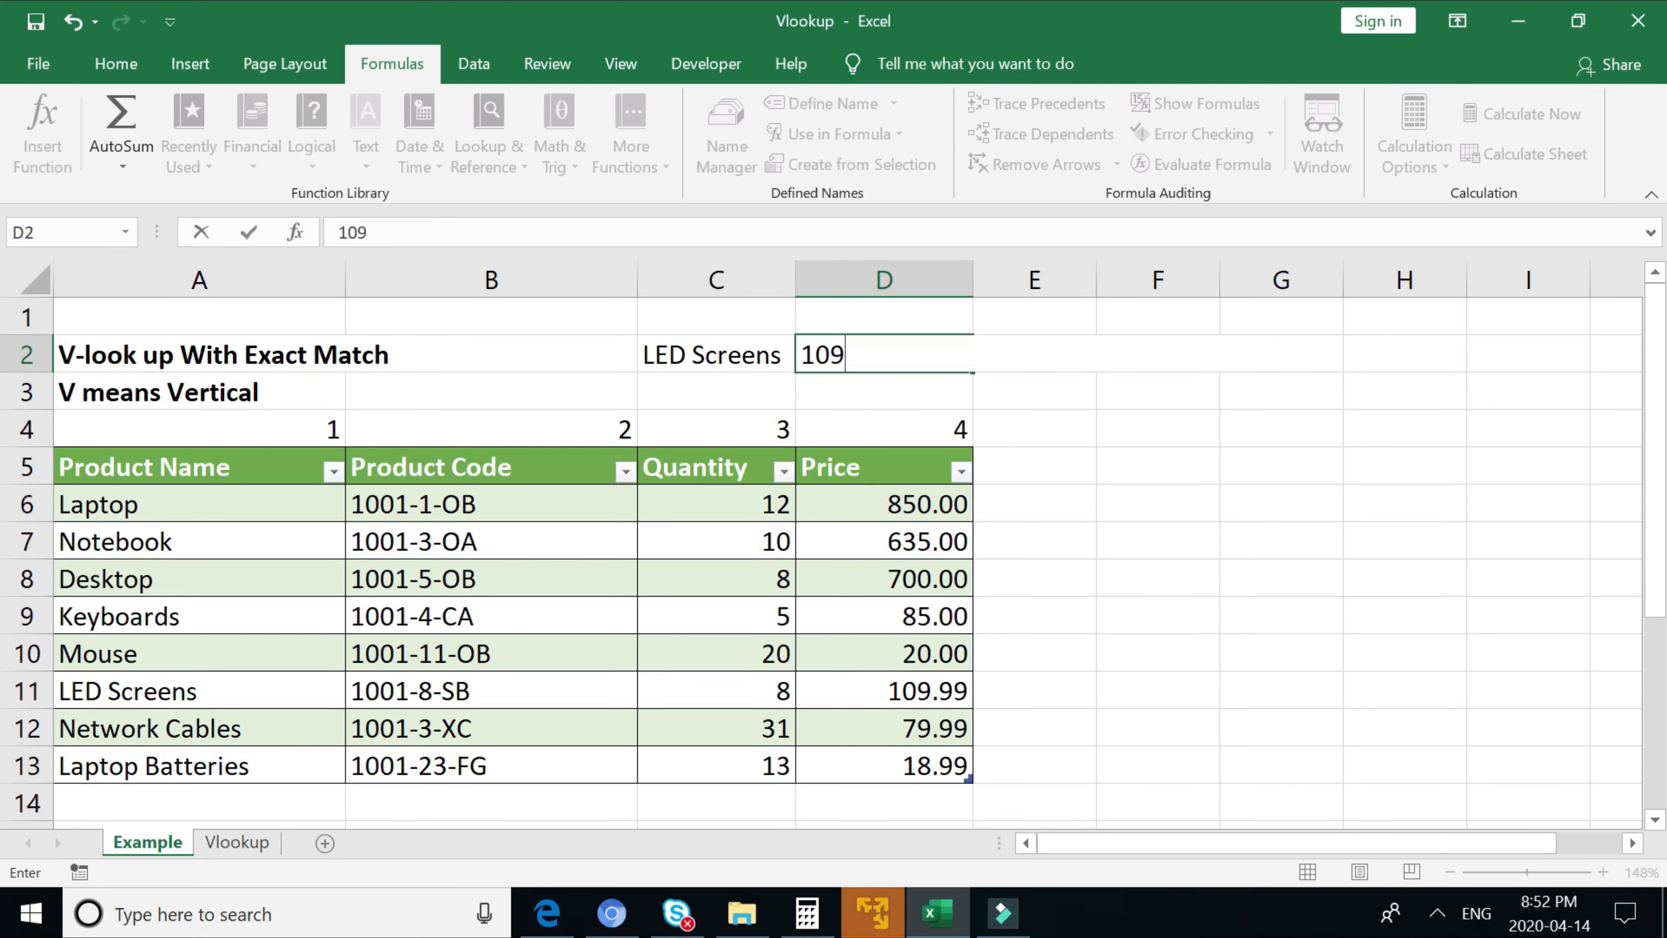
type(".99")
key("Left")
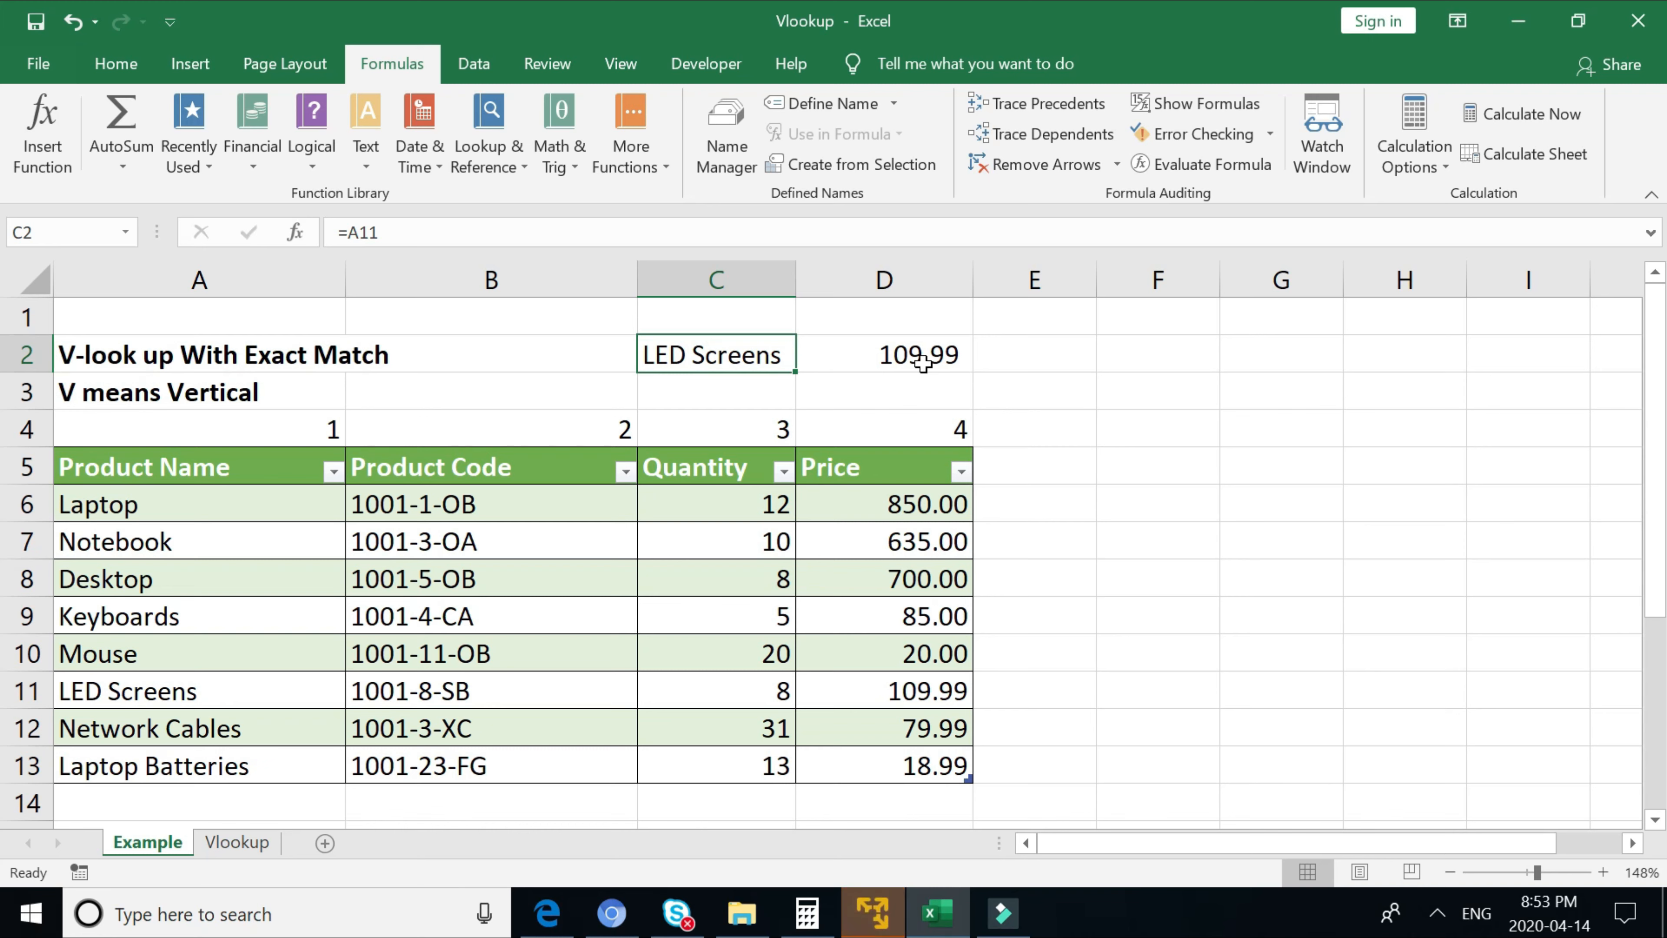
Step: Enter Mouse as the product in cell C2 and its price 20 by hand in cell D2
type("Mouse")
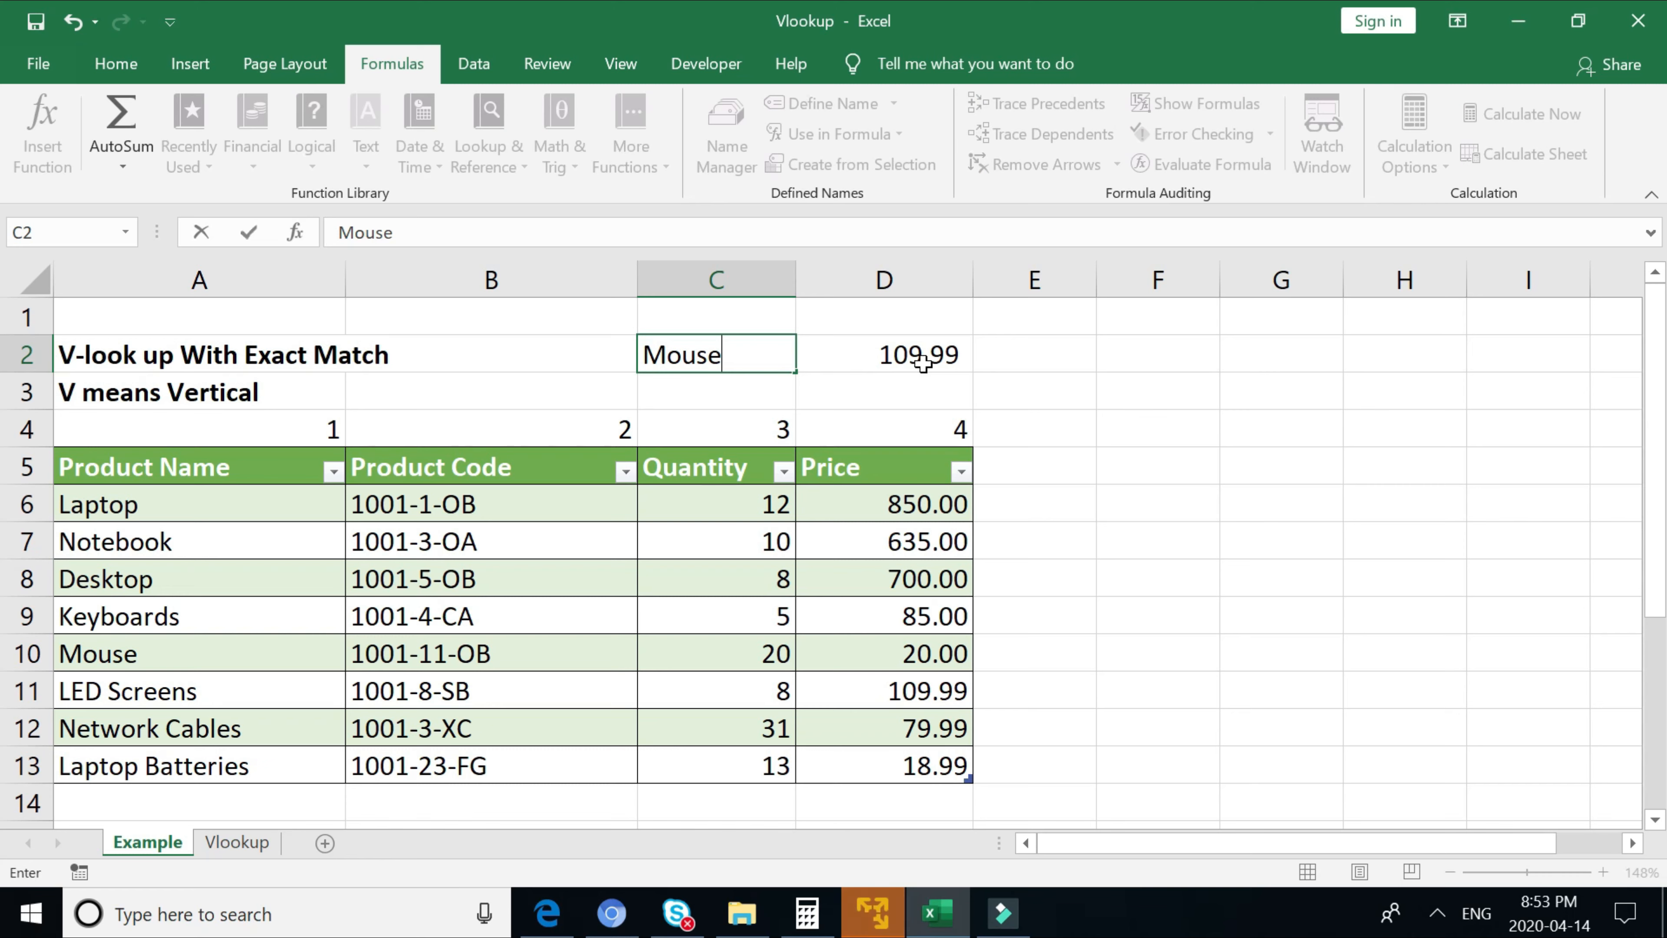
key("ctrl+Return")
left_click(923, 363)
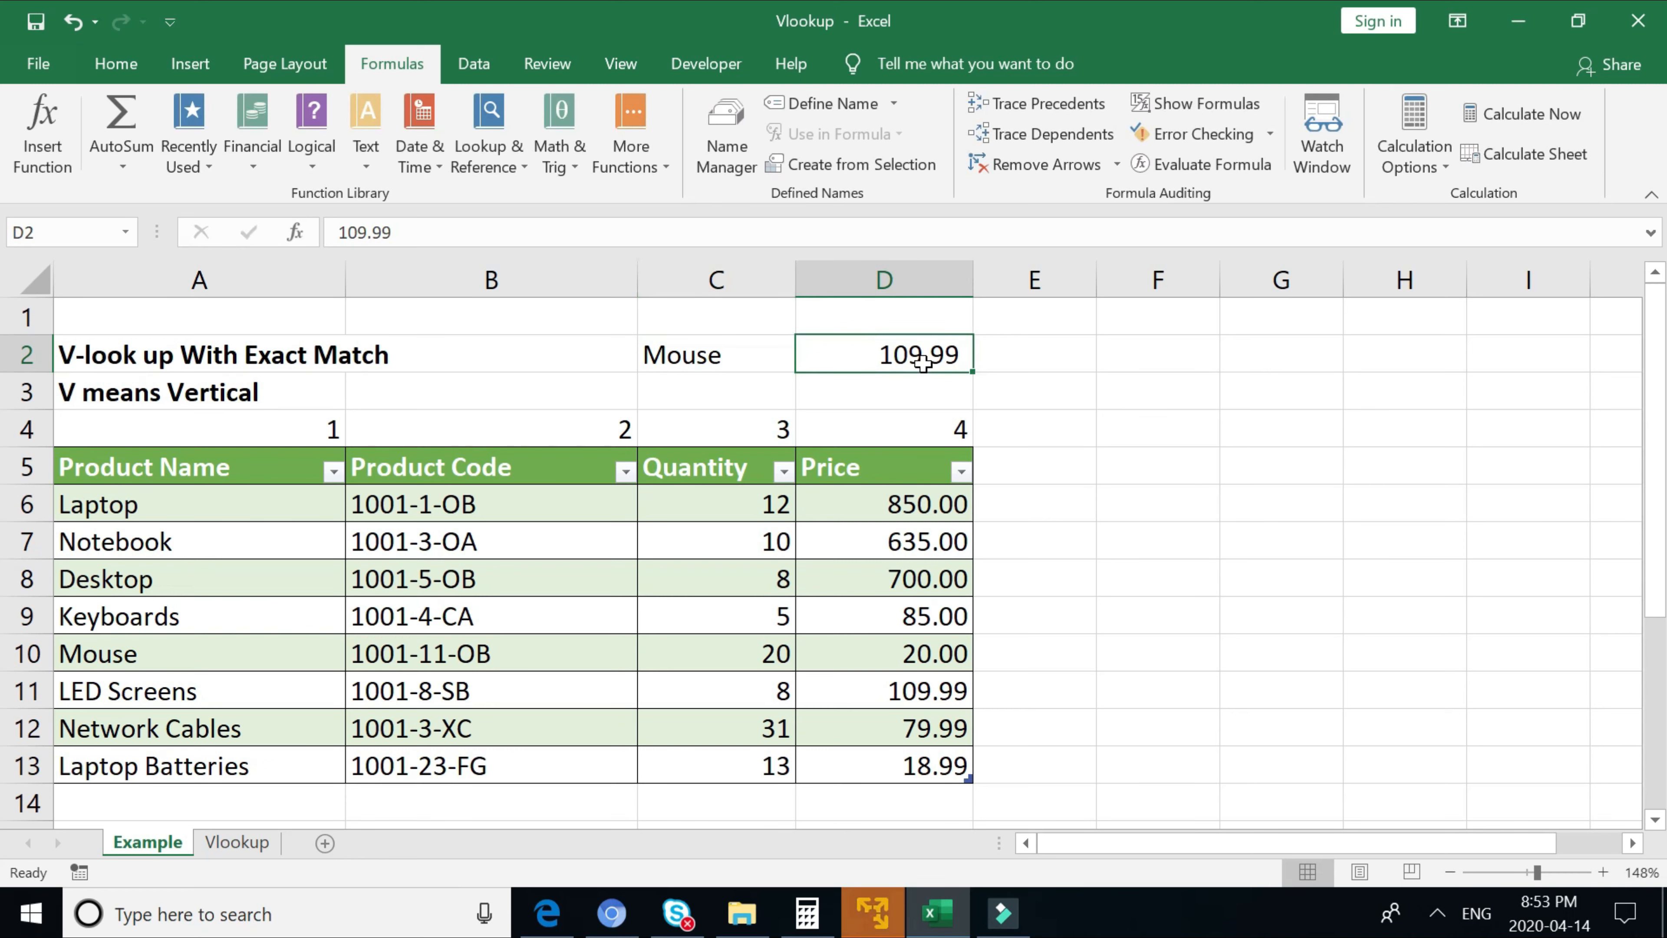
type("20")
key("Return")
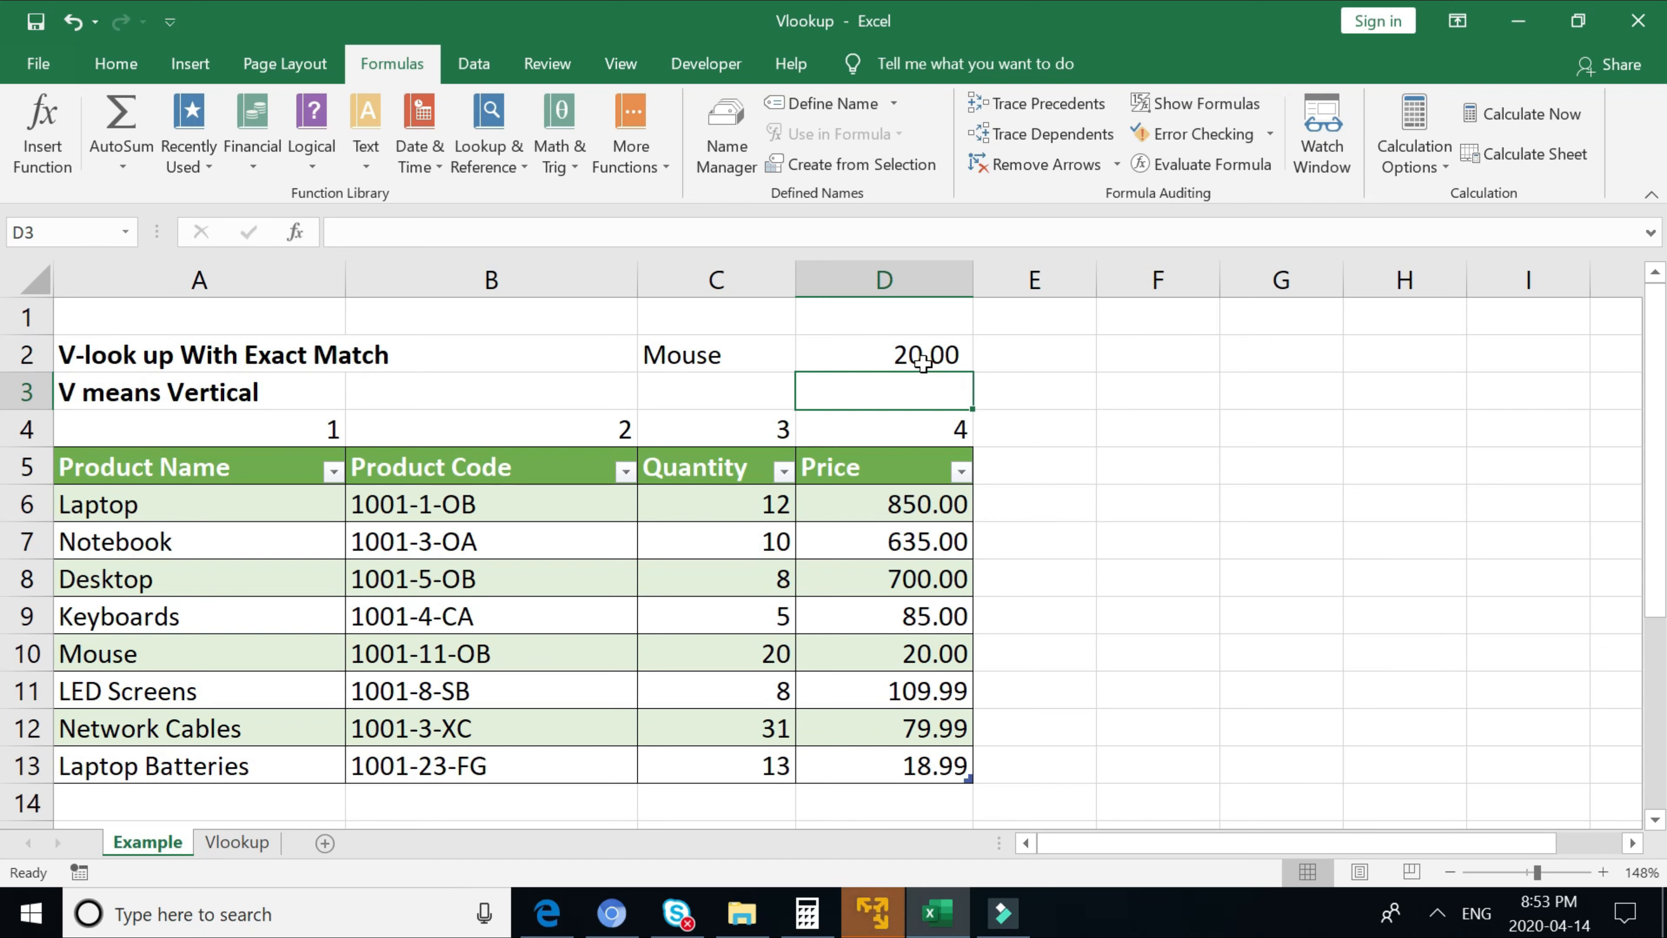
left_click(922, 361)
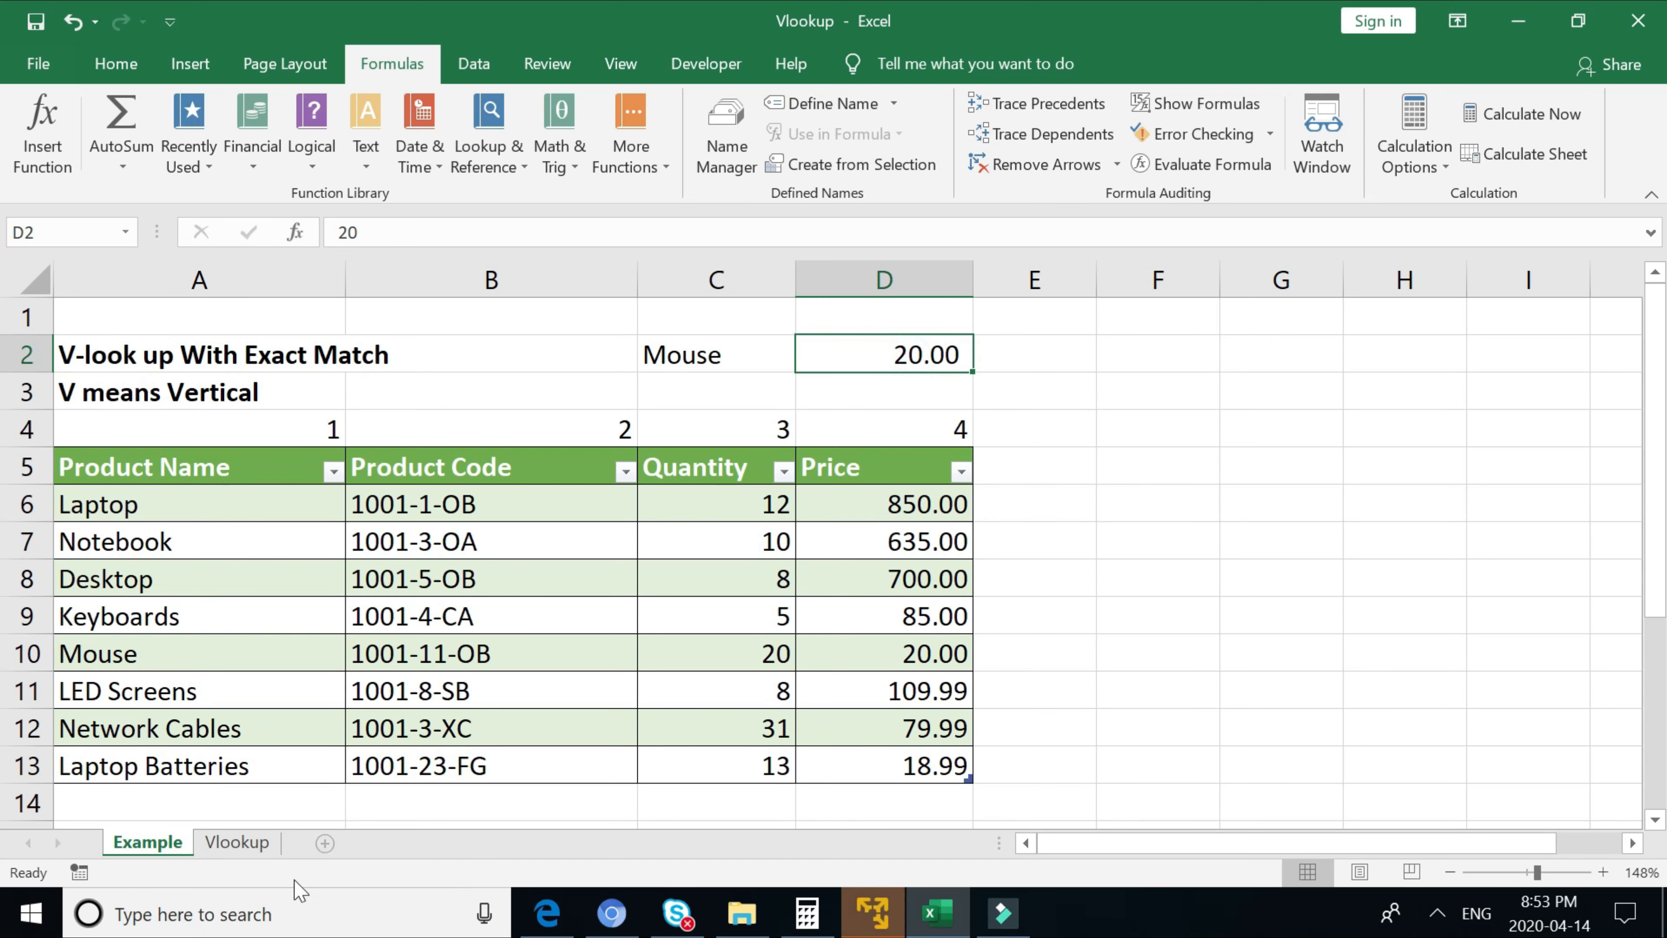
Step: Review the VLOOKUP definition on the Vlookup sheet and locate VLOOKUP among the Lookup & Reference functions
left_click(241, 847)
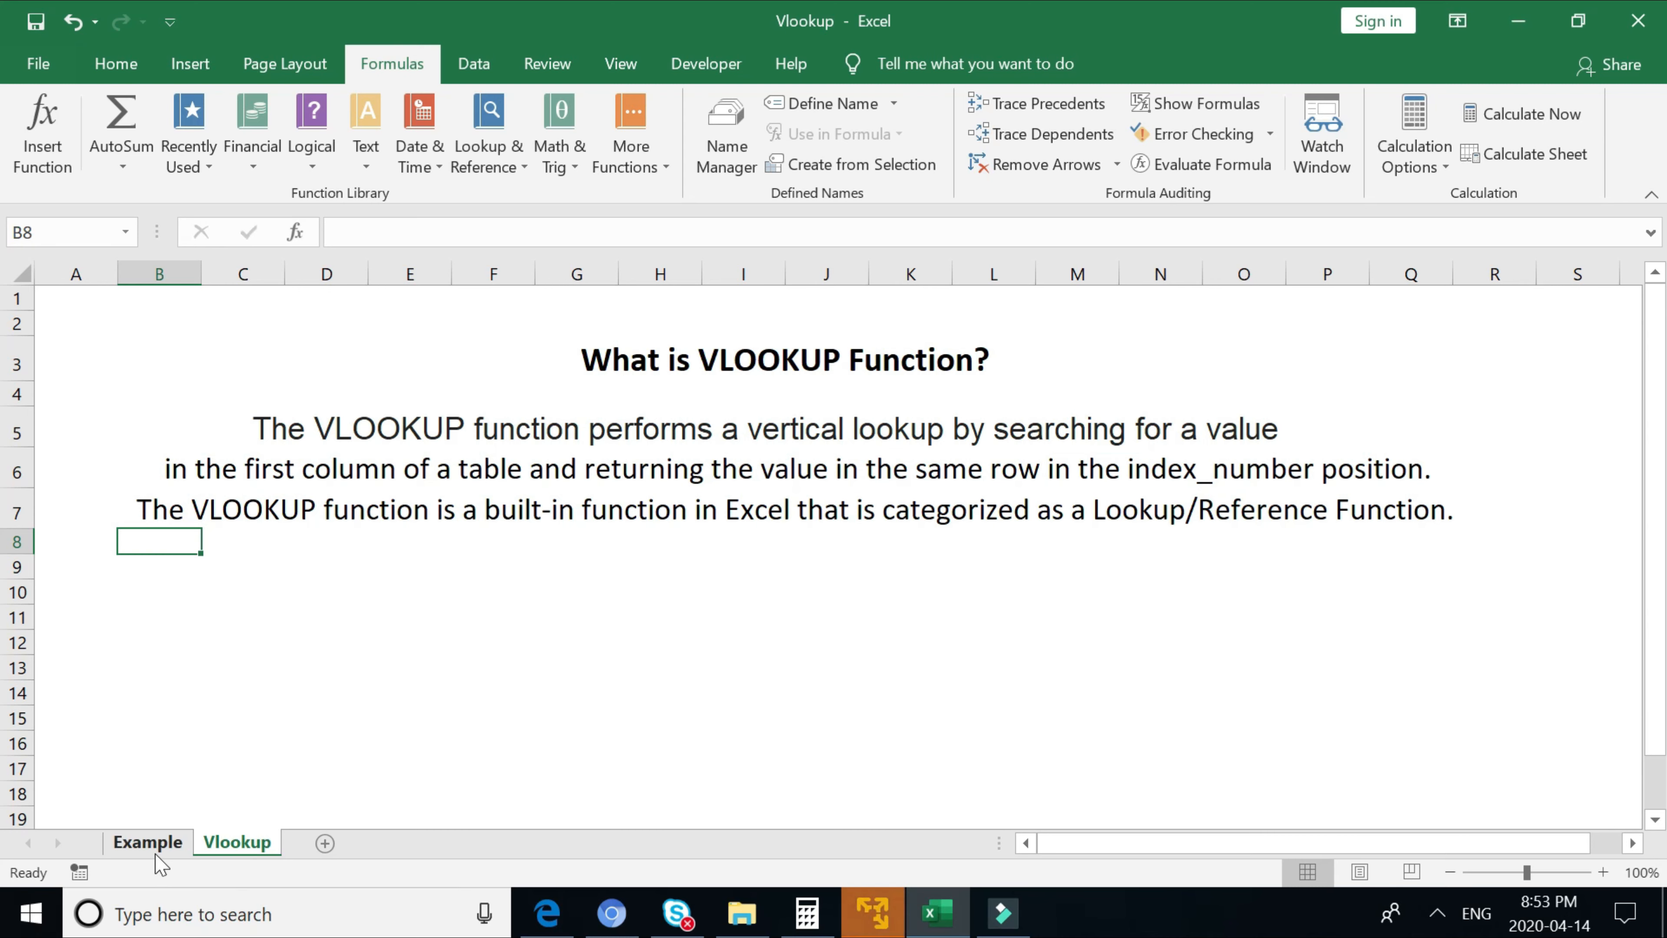
left_click(146, 842)
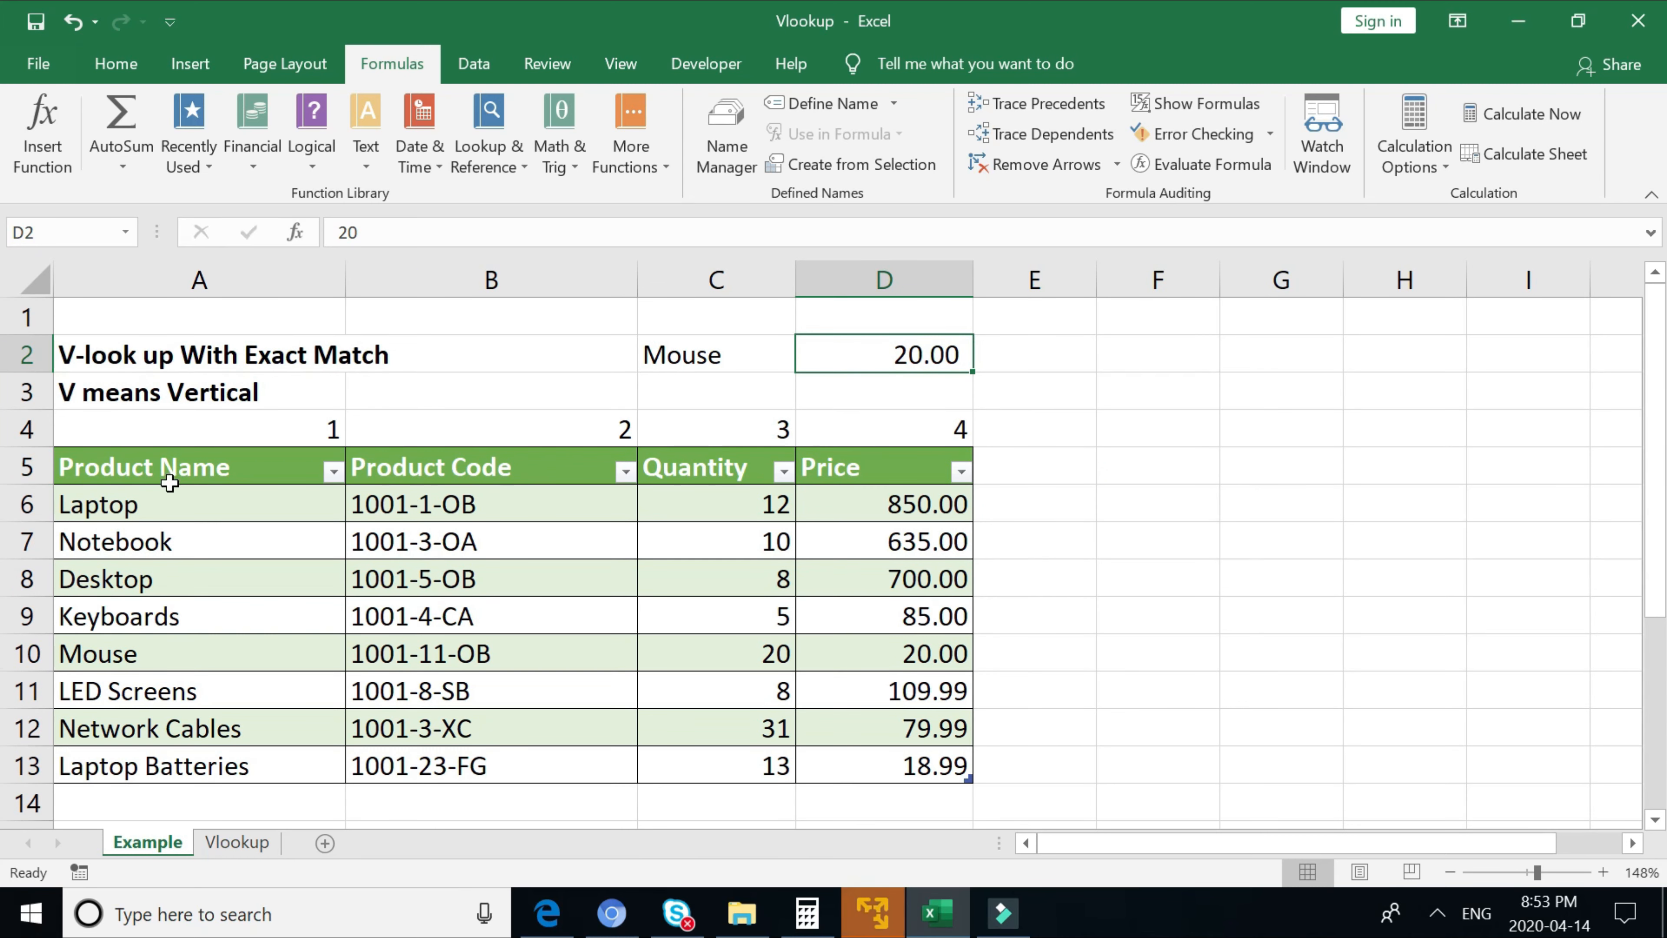
left_click(234, 842)
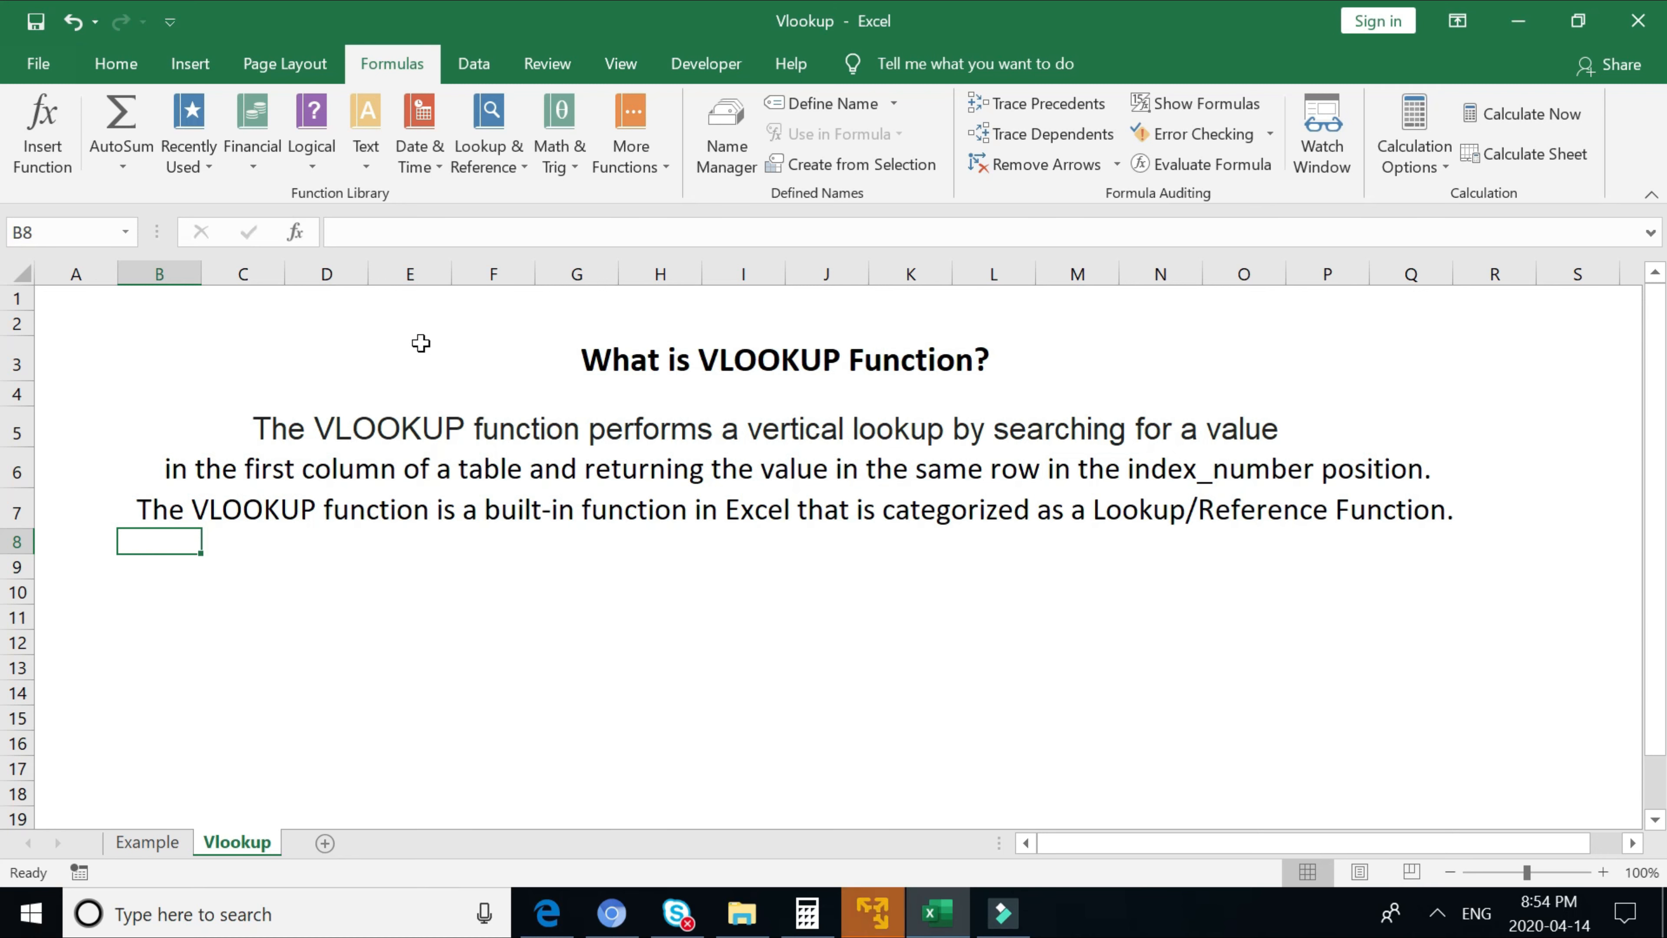
left_click(124, 67)
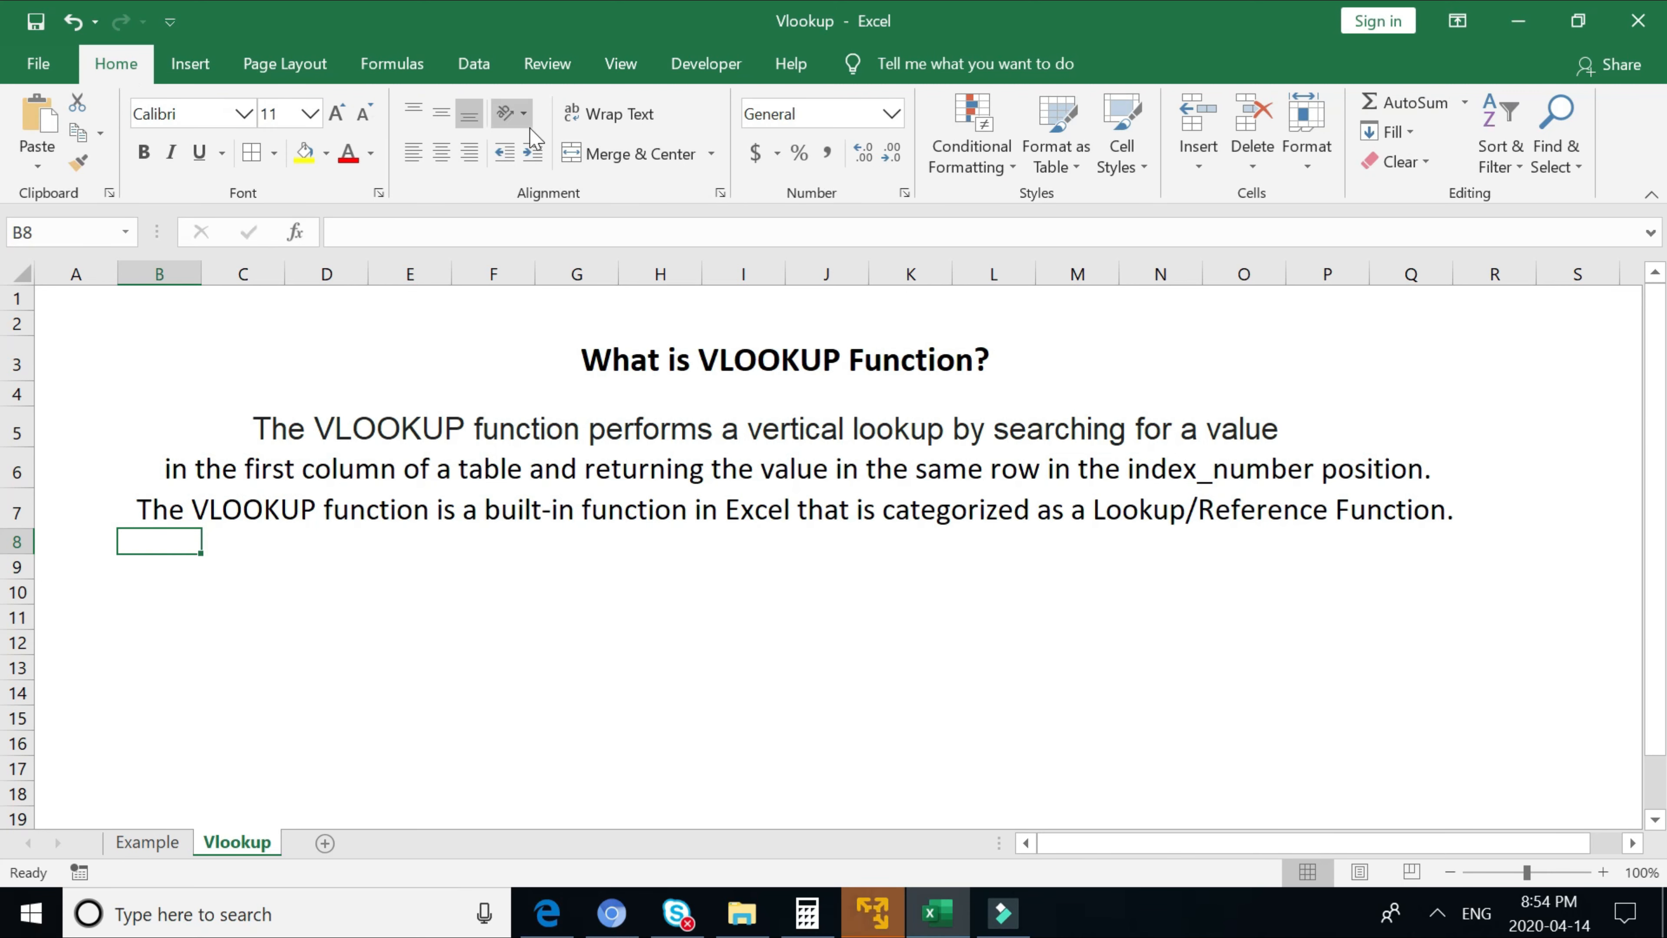
left_click(396, 74)
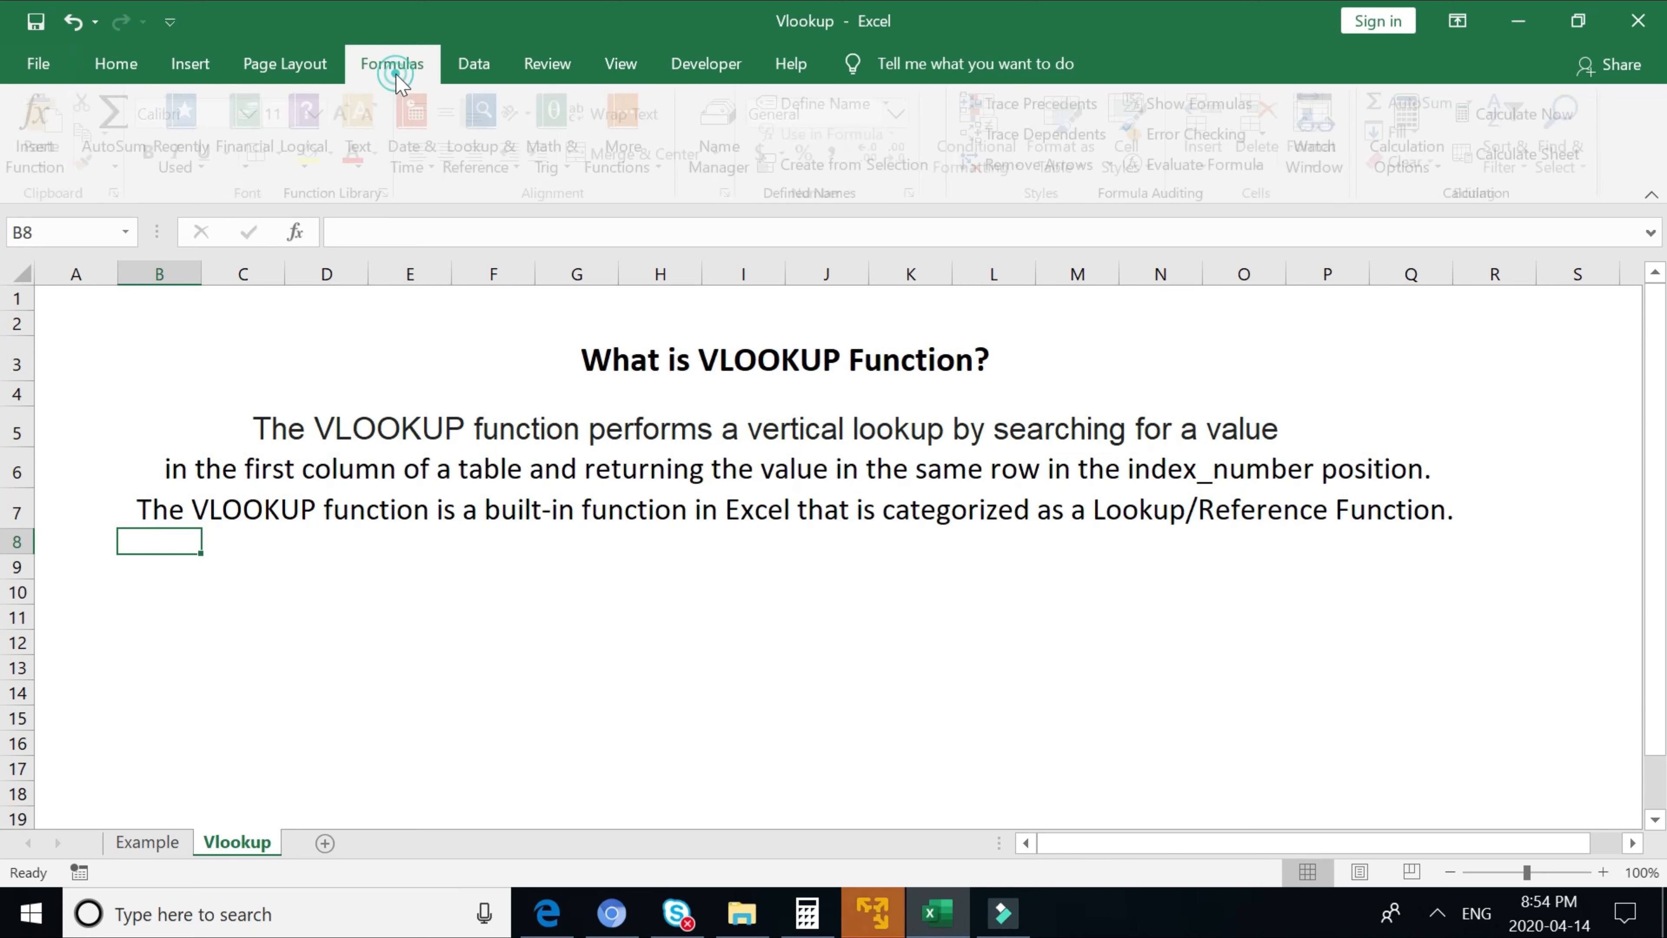
left_click(474, 158)
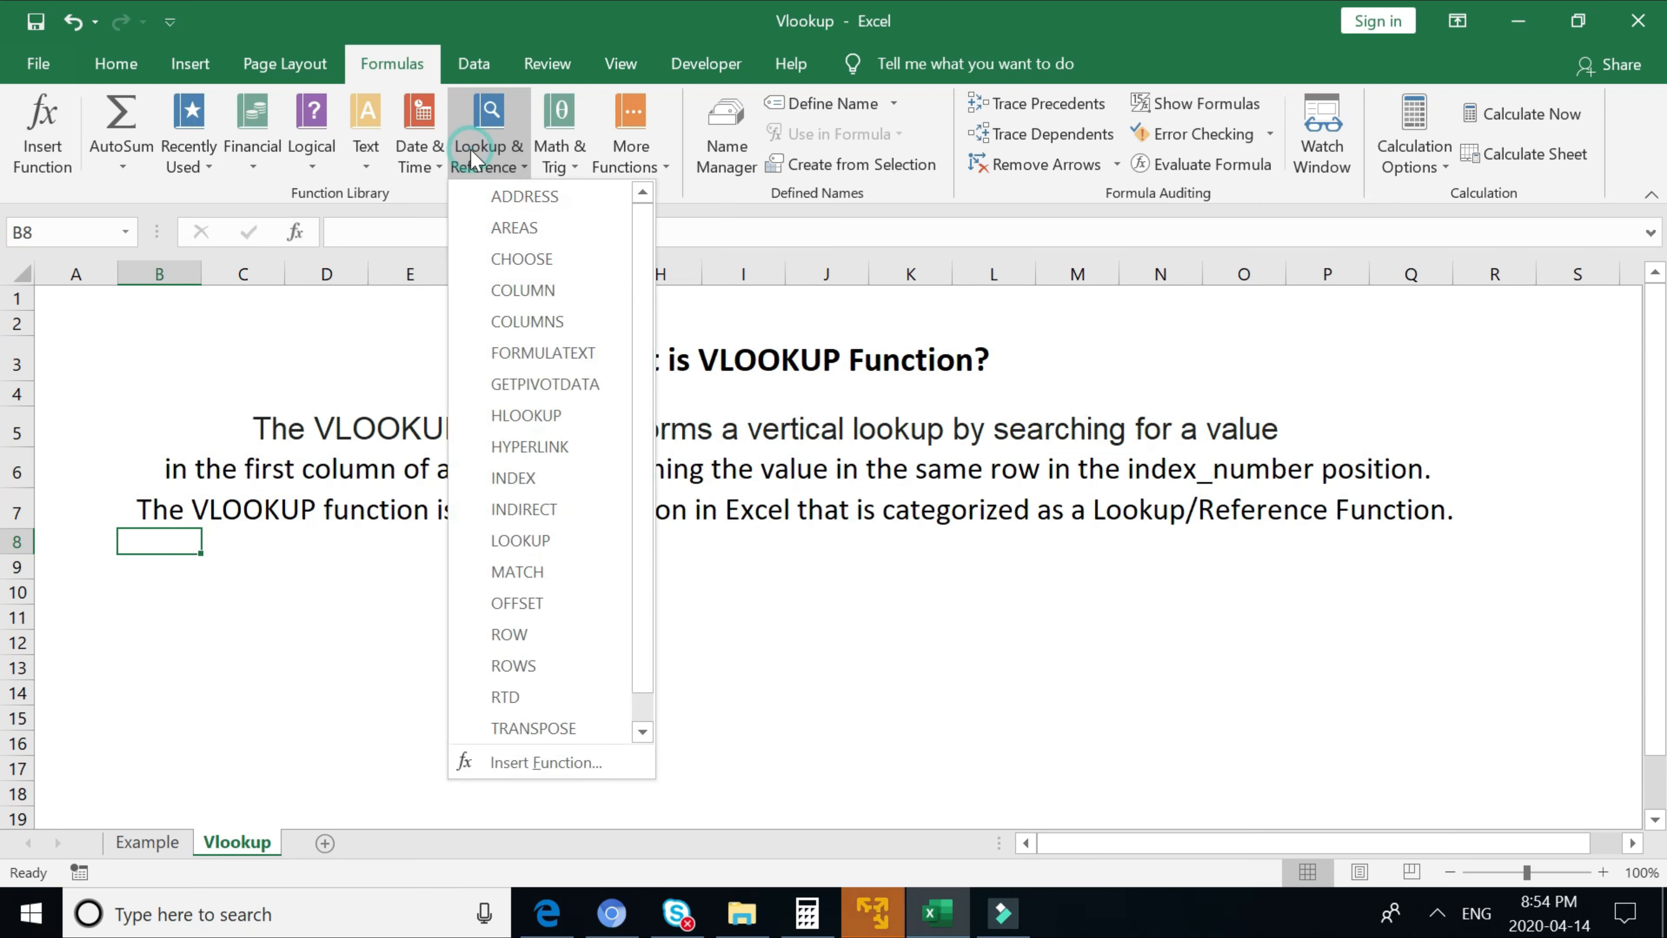
left_click(651, 709)
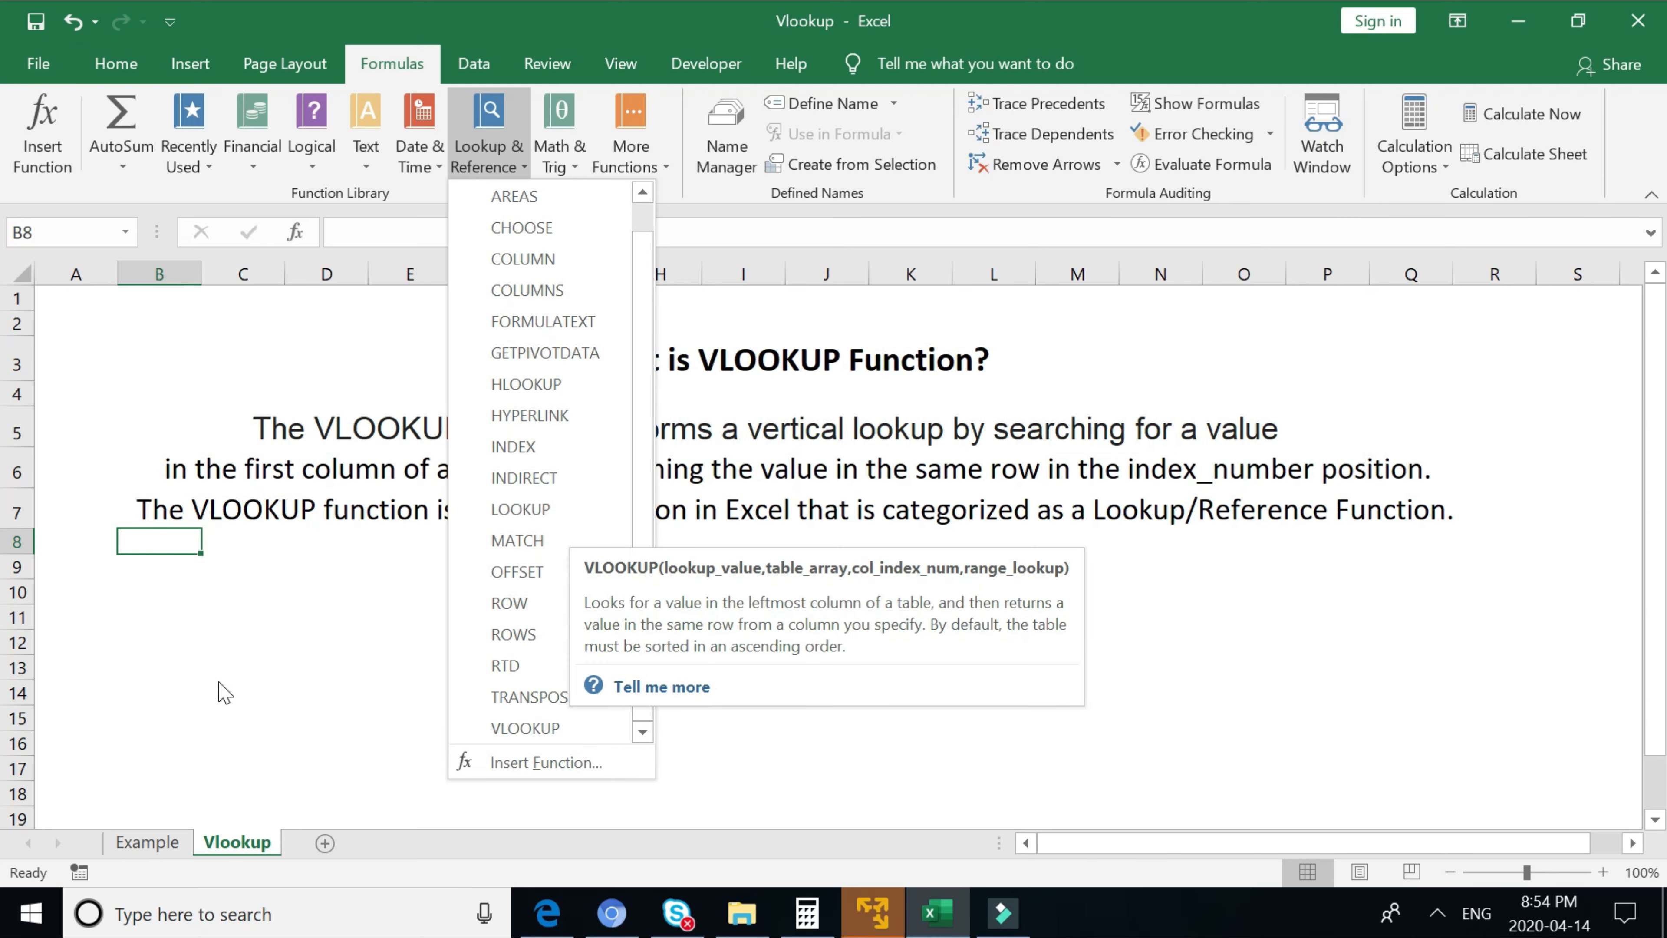
Step: Return to the Example sheet and start a VLOOKUP formula in cell D2 with C2 as the lookup value
left_click(149, 847)
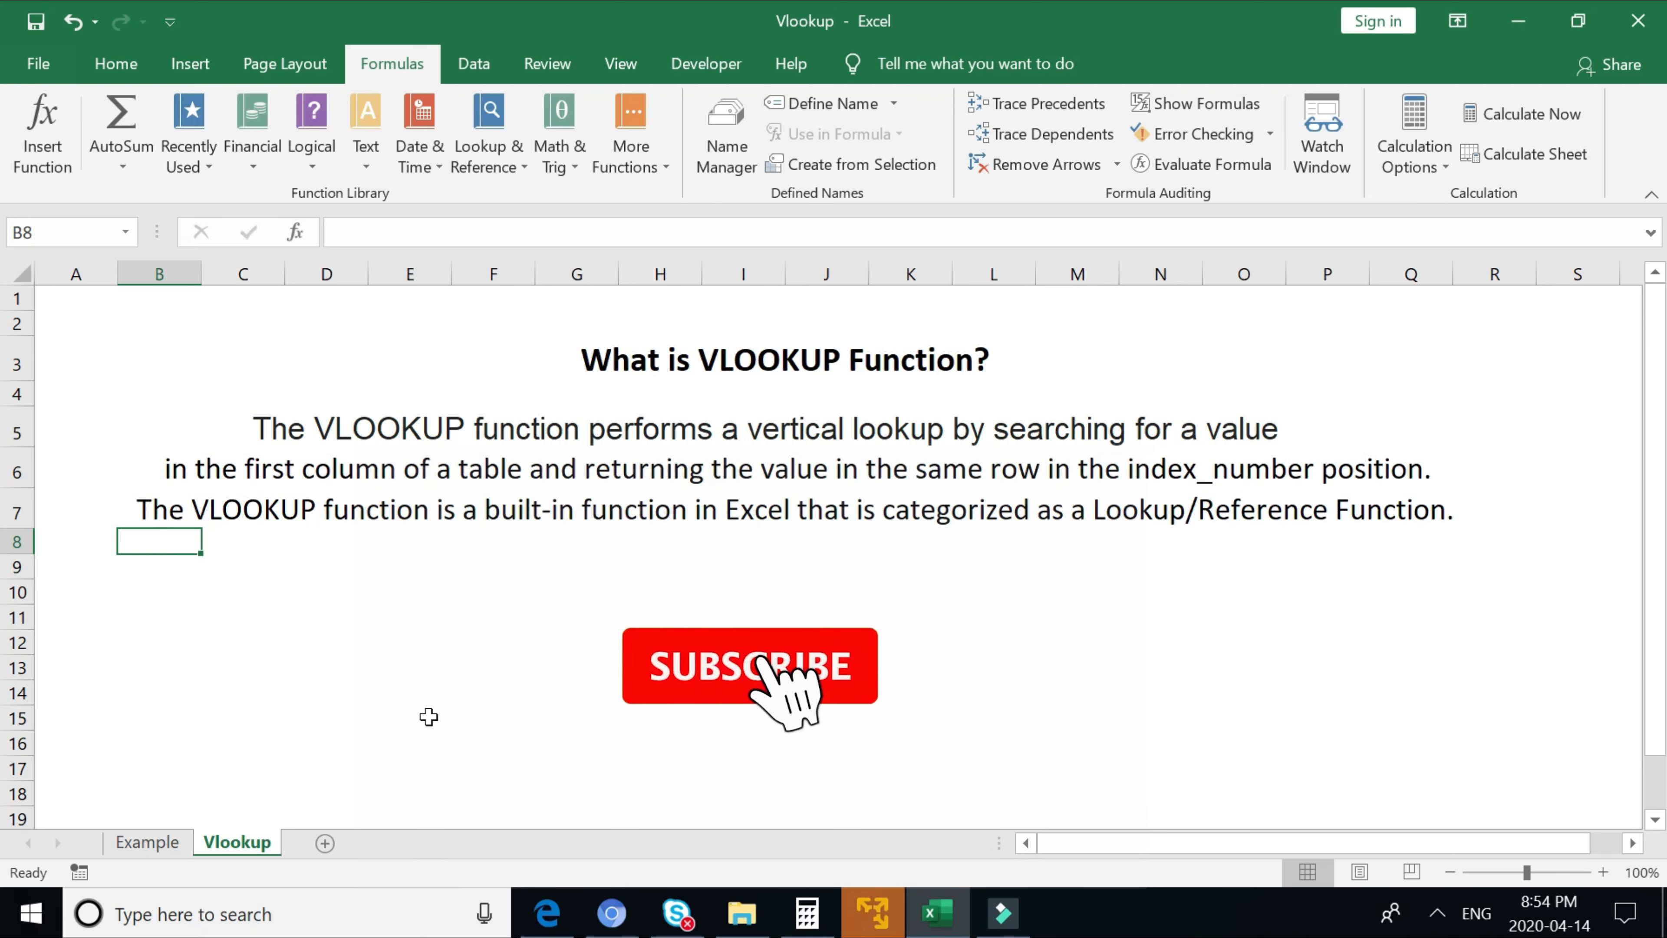
left_click(137, 844)
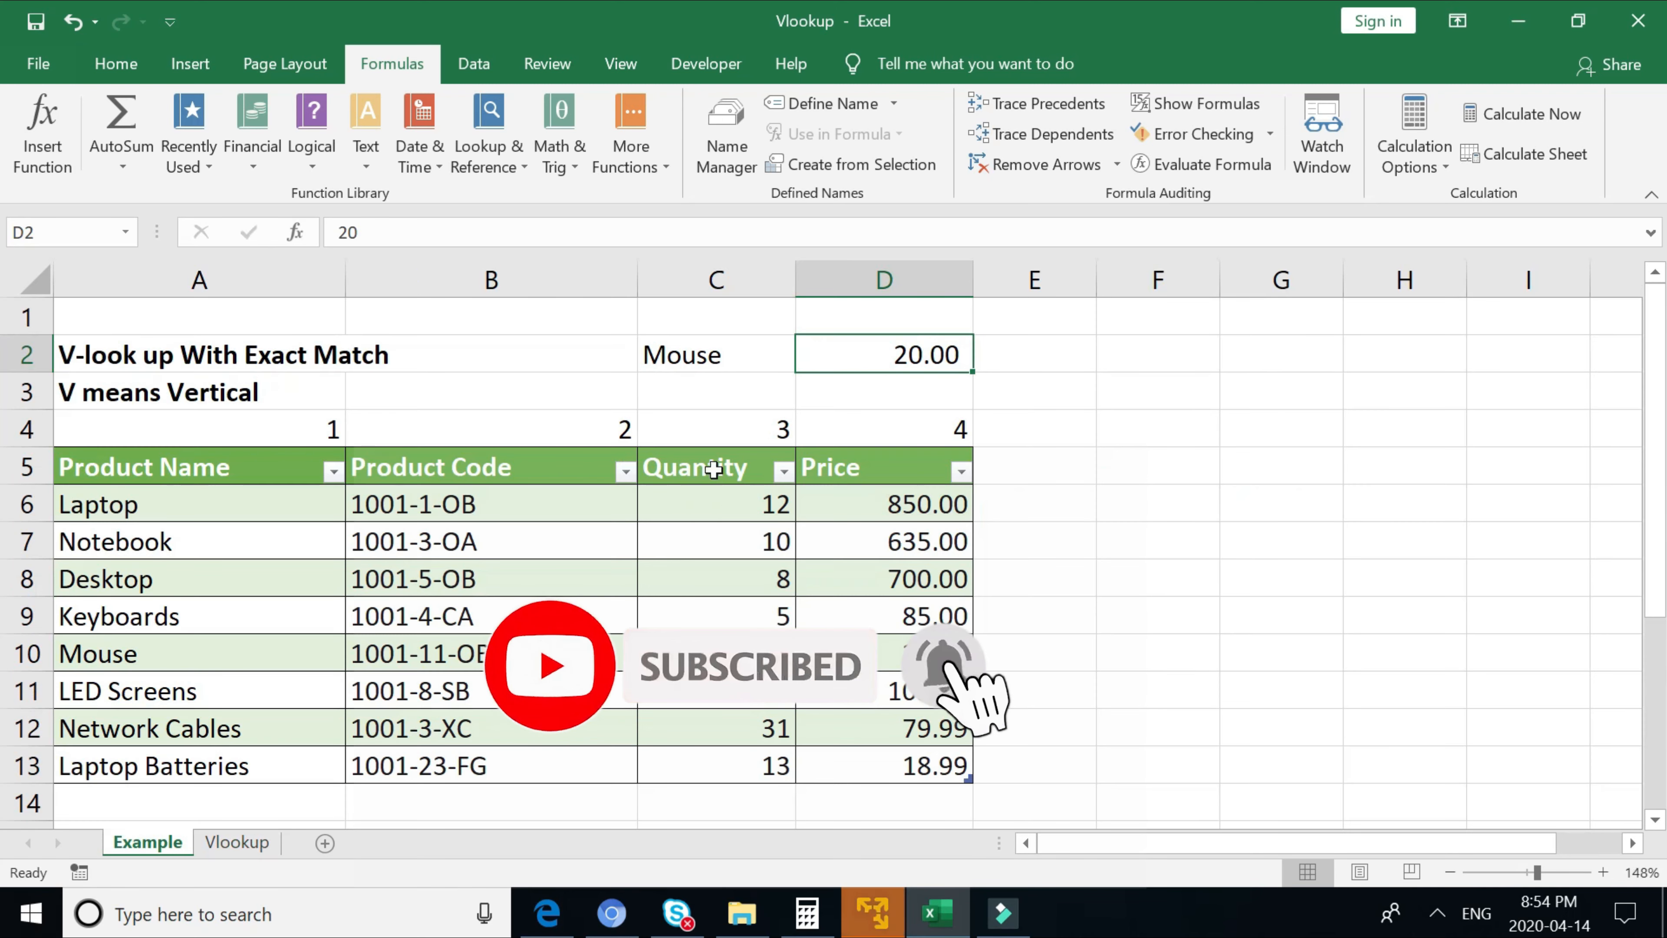
left_click(679, 356)
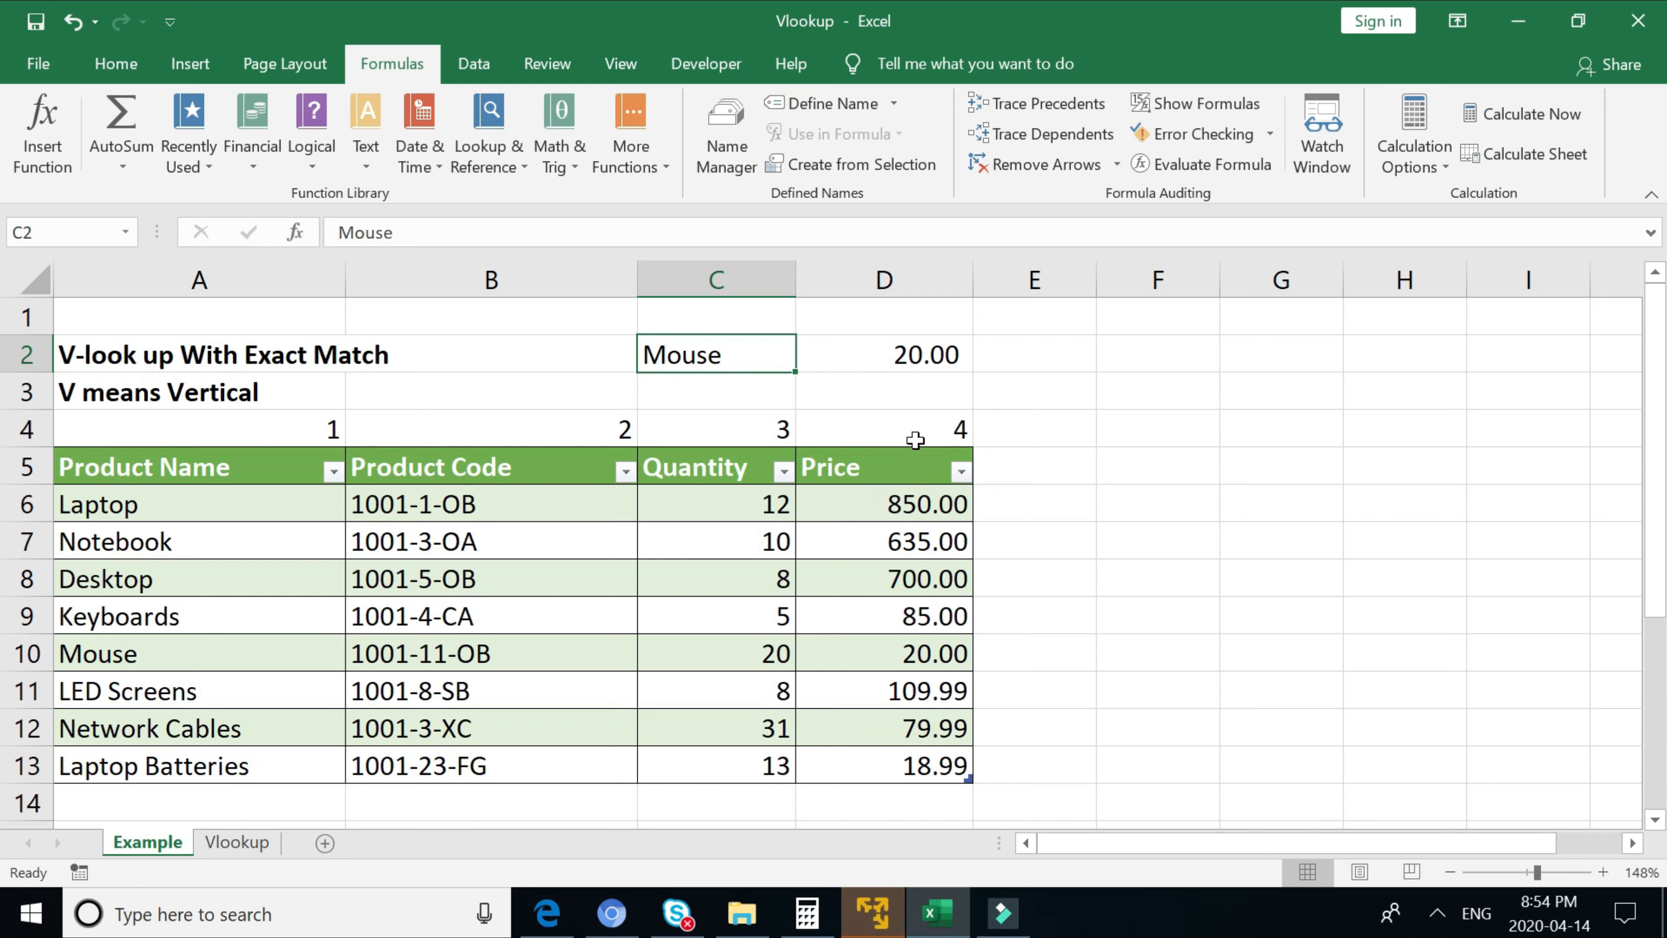
left_click(944, 356)
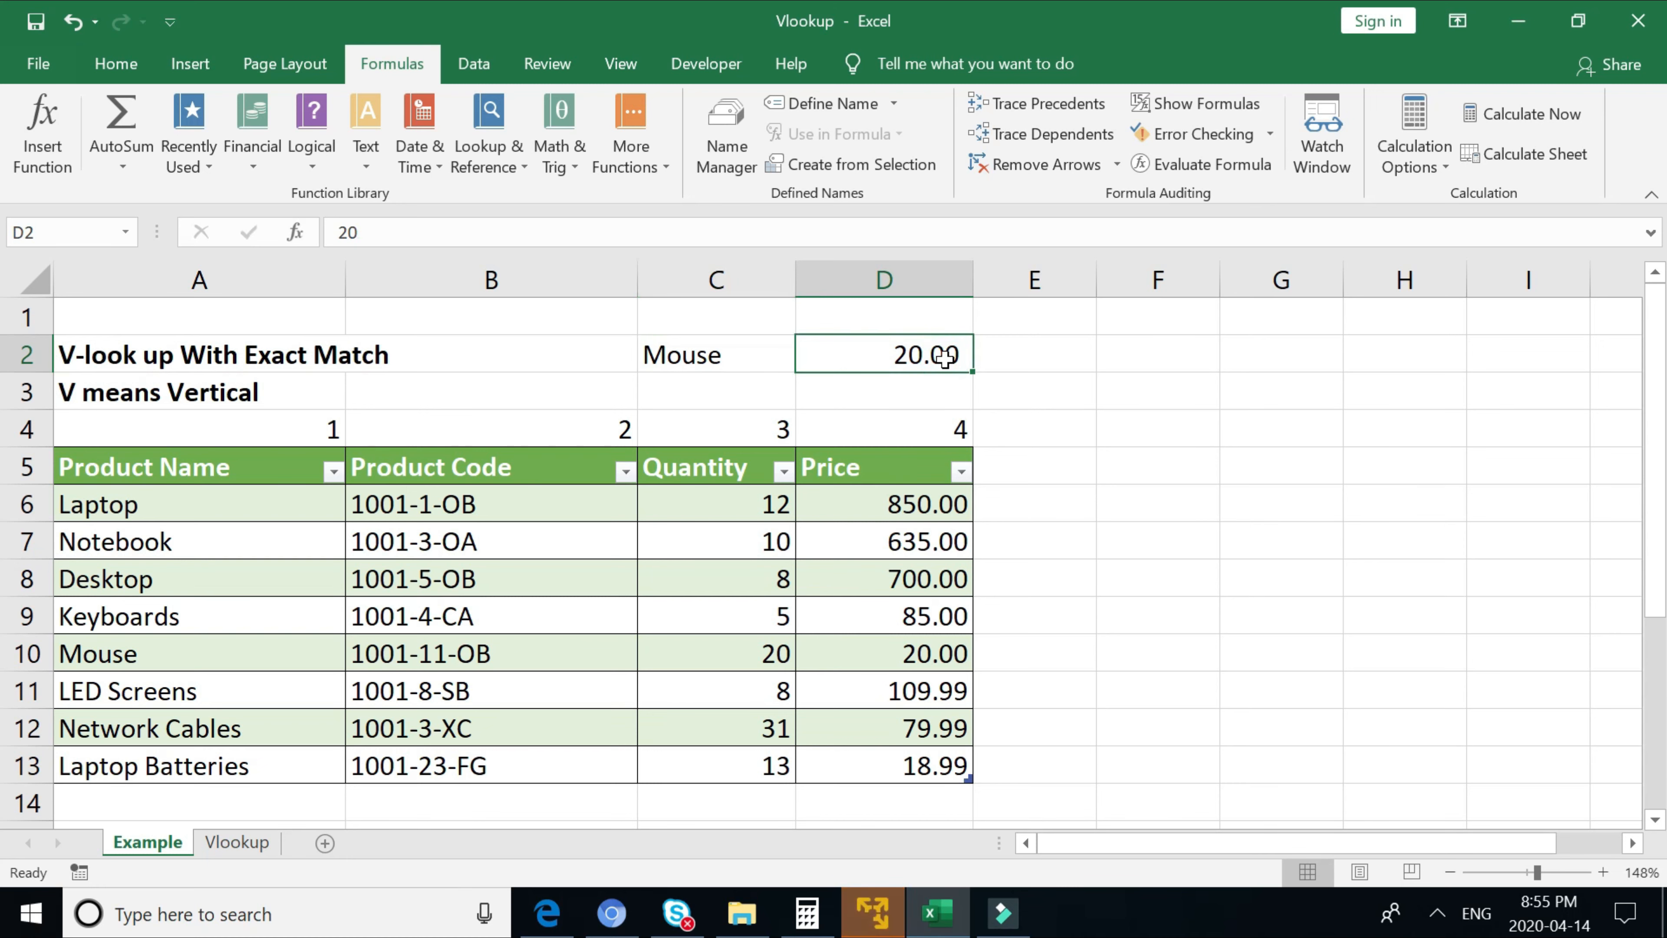
type("=")
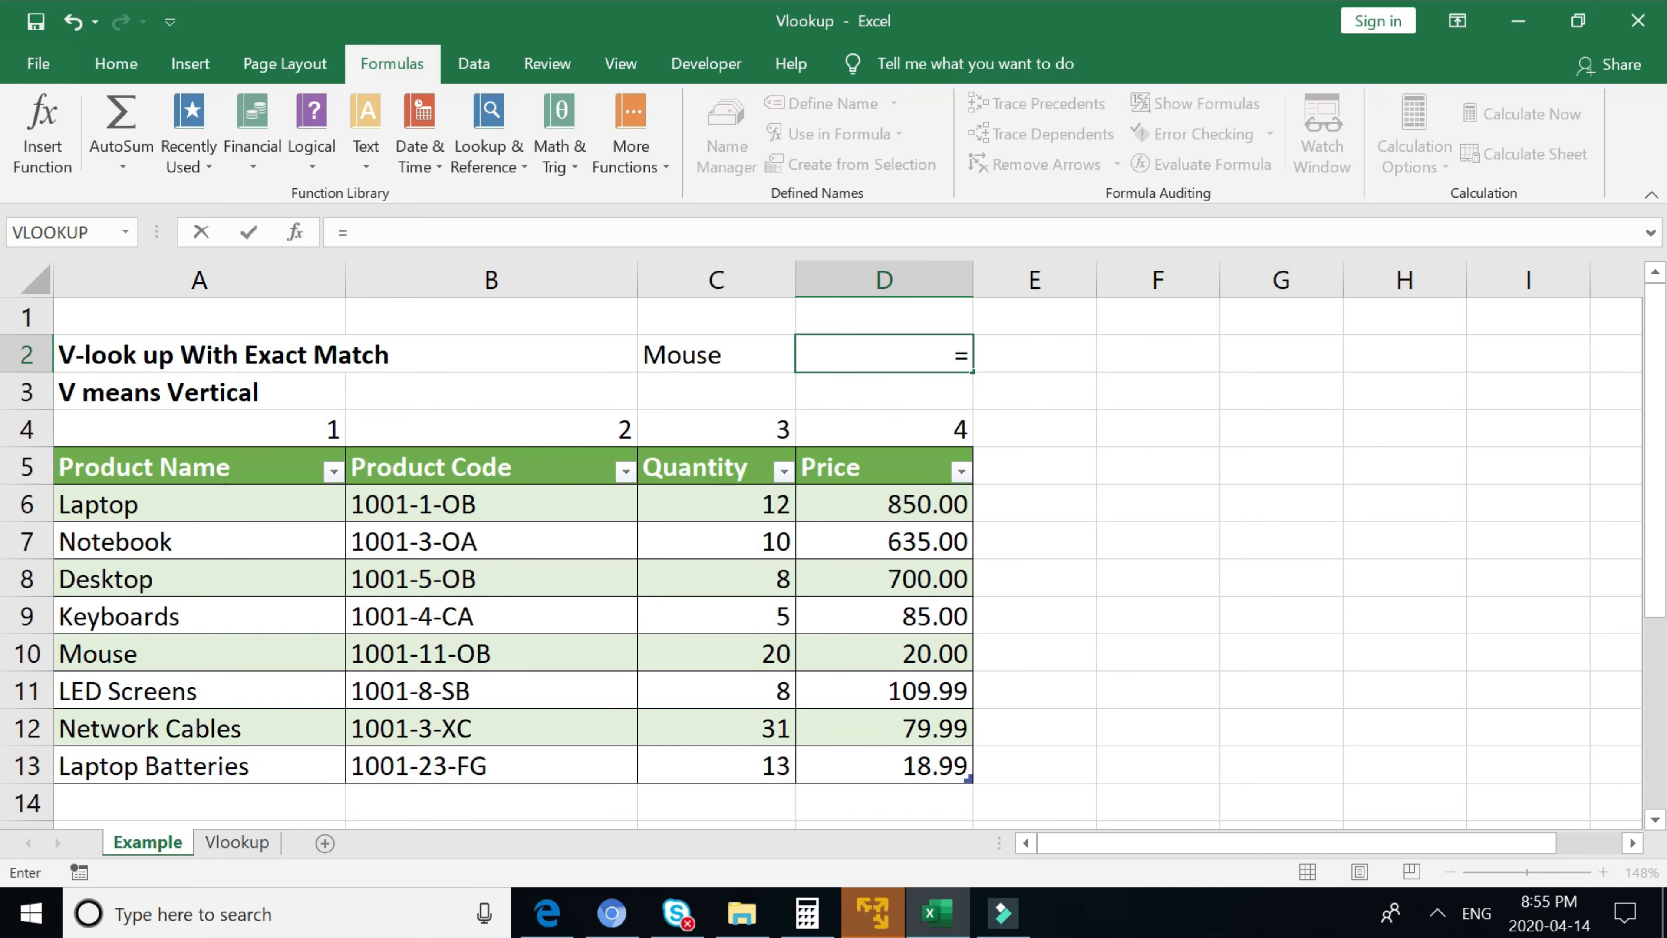
type("Vloo")
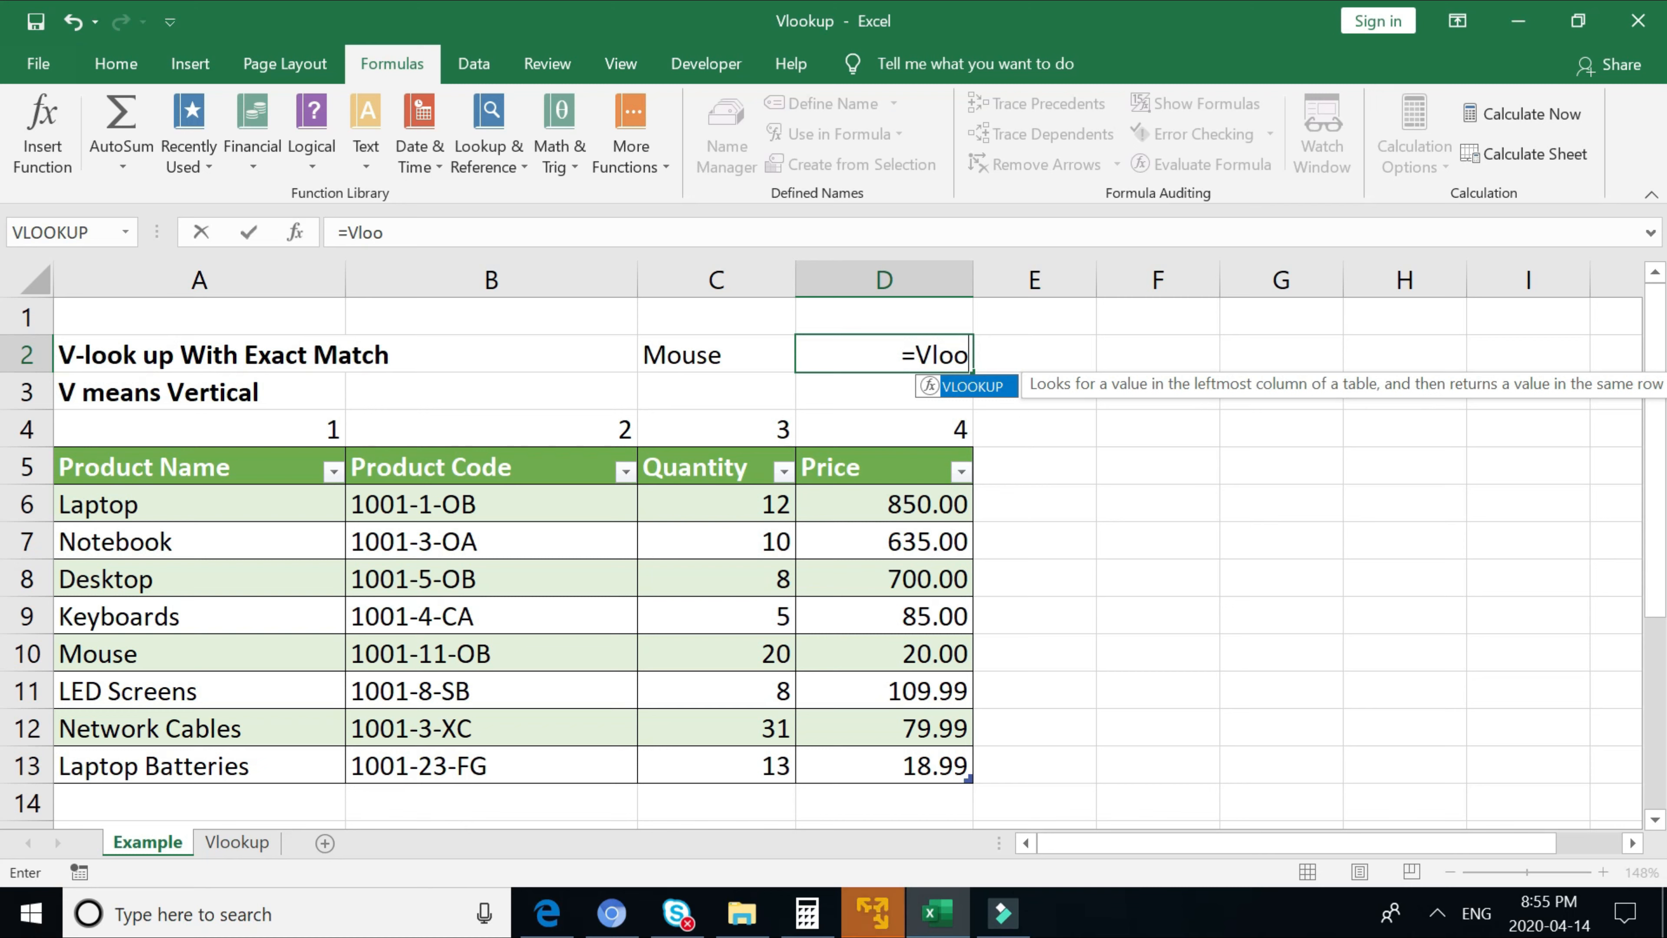
type("kup")
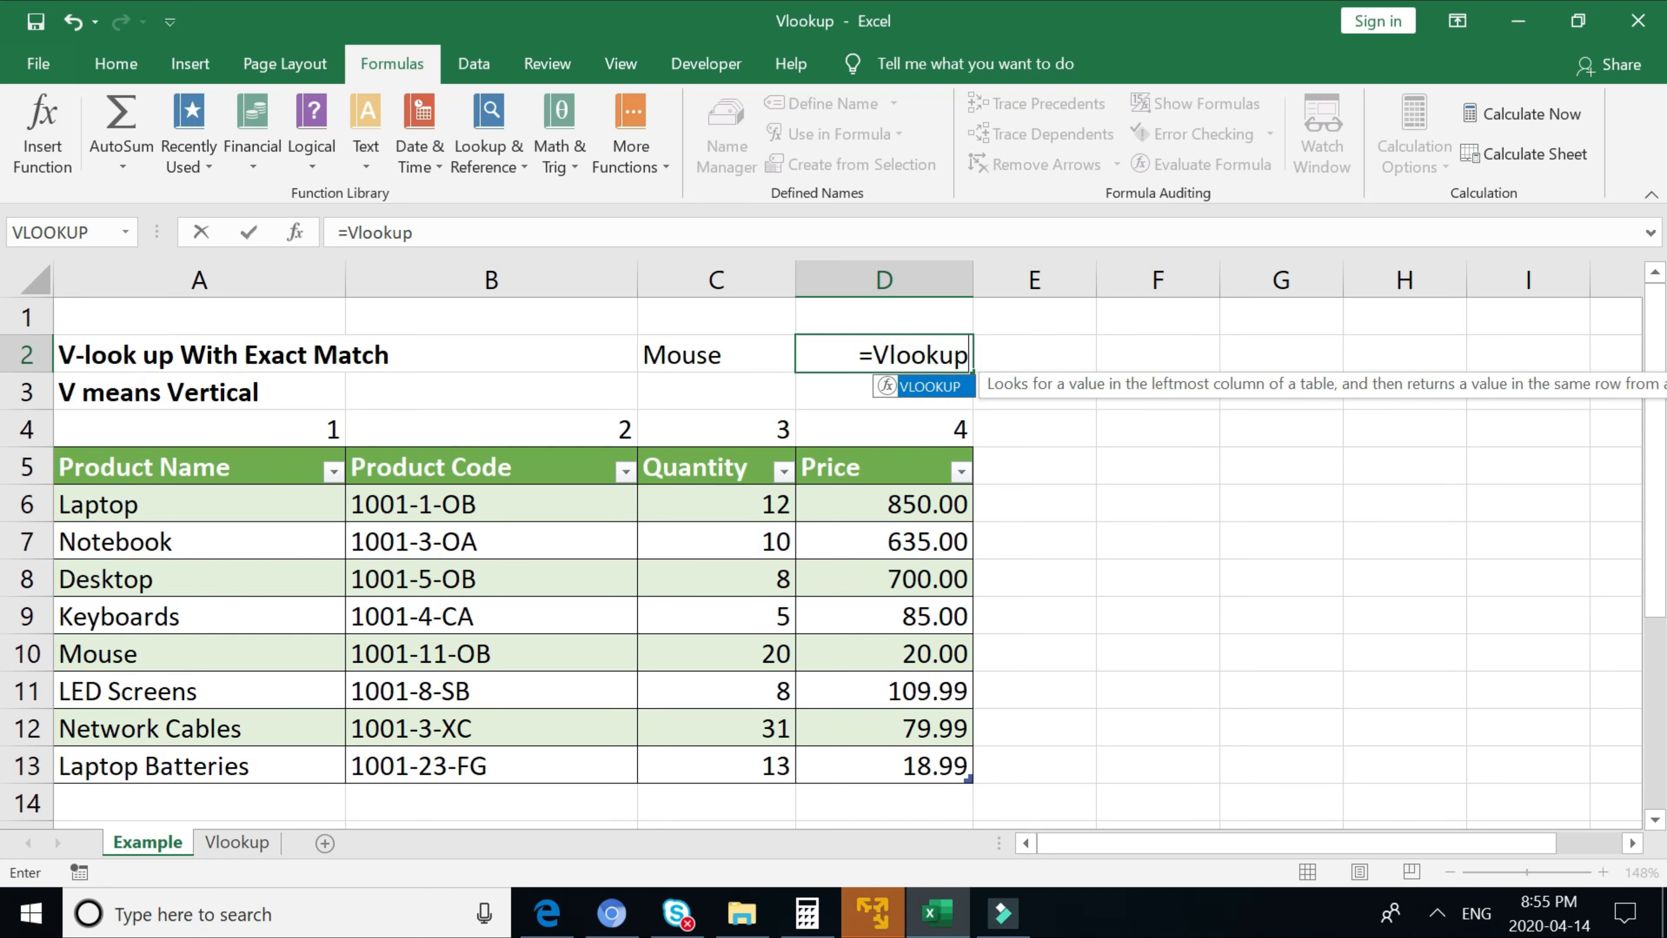
type("(")
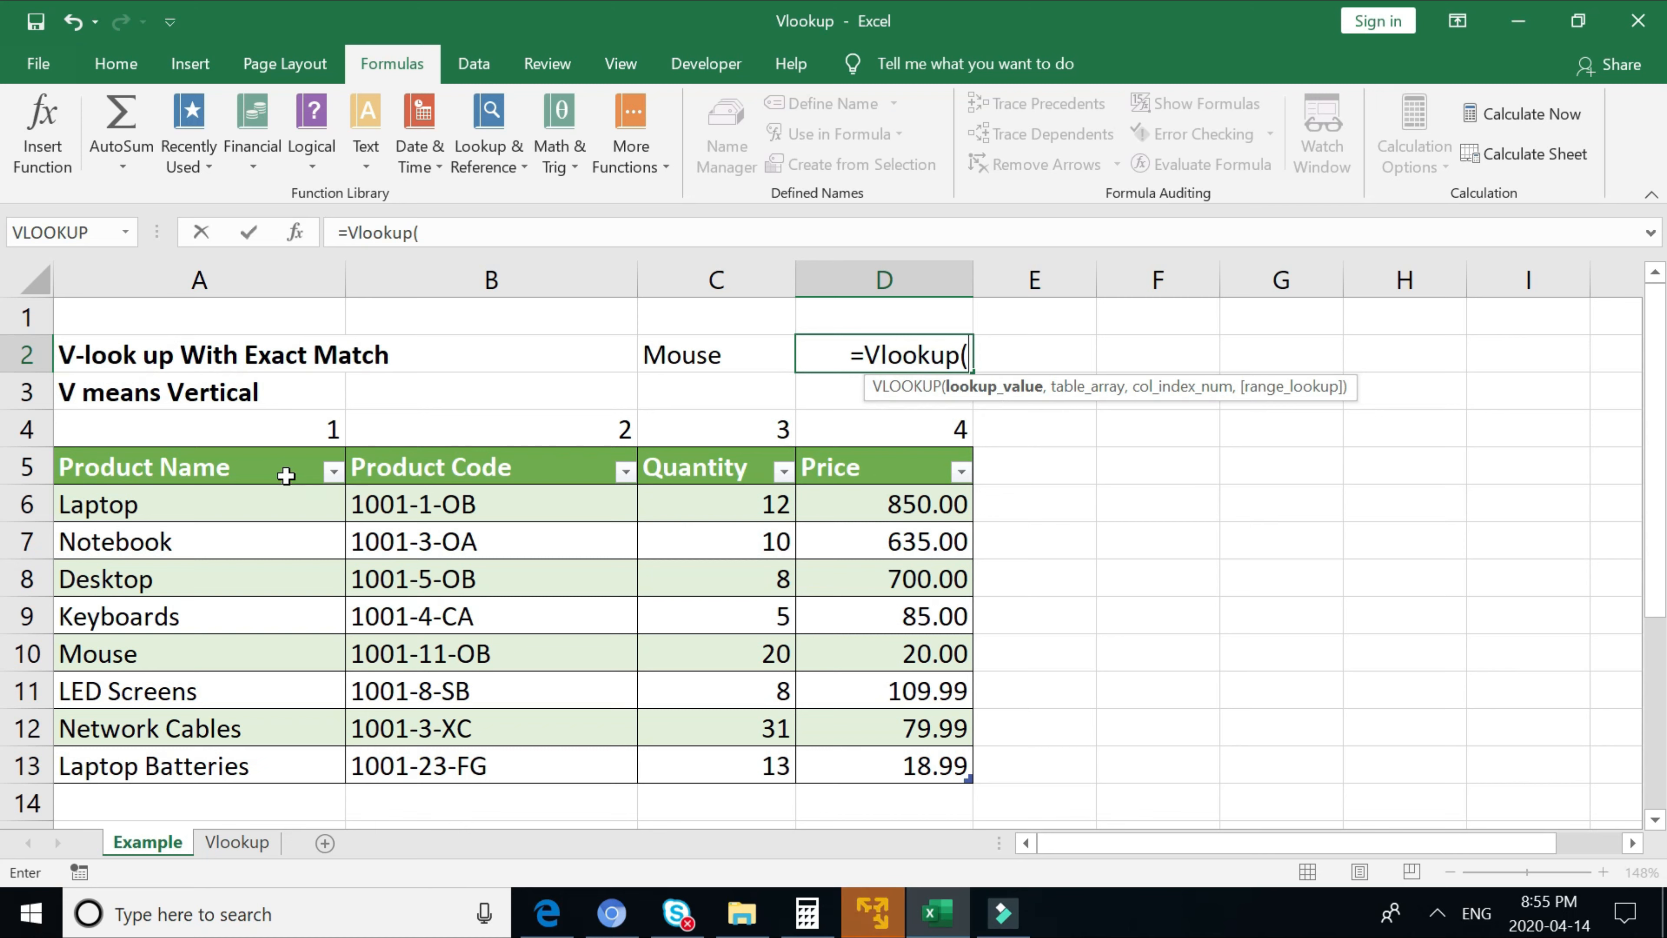
left_click(717, 341)
type(",")
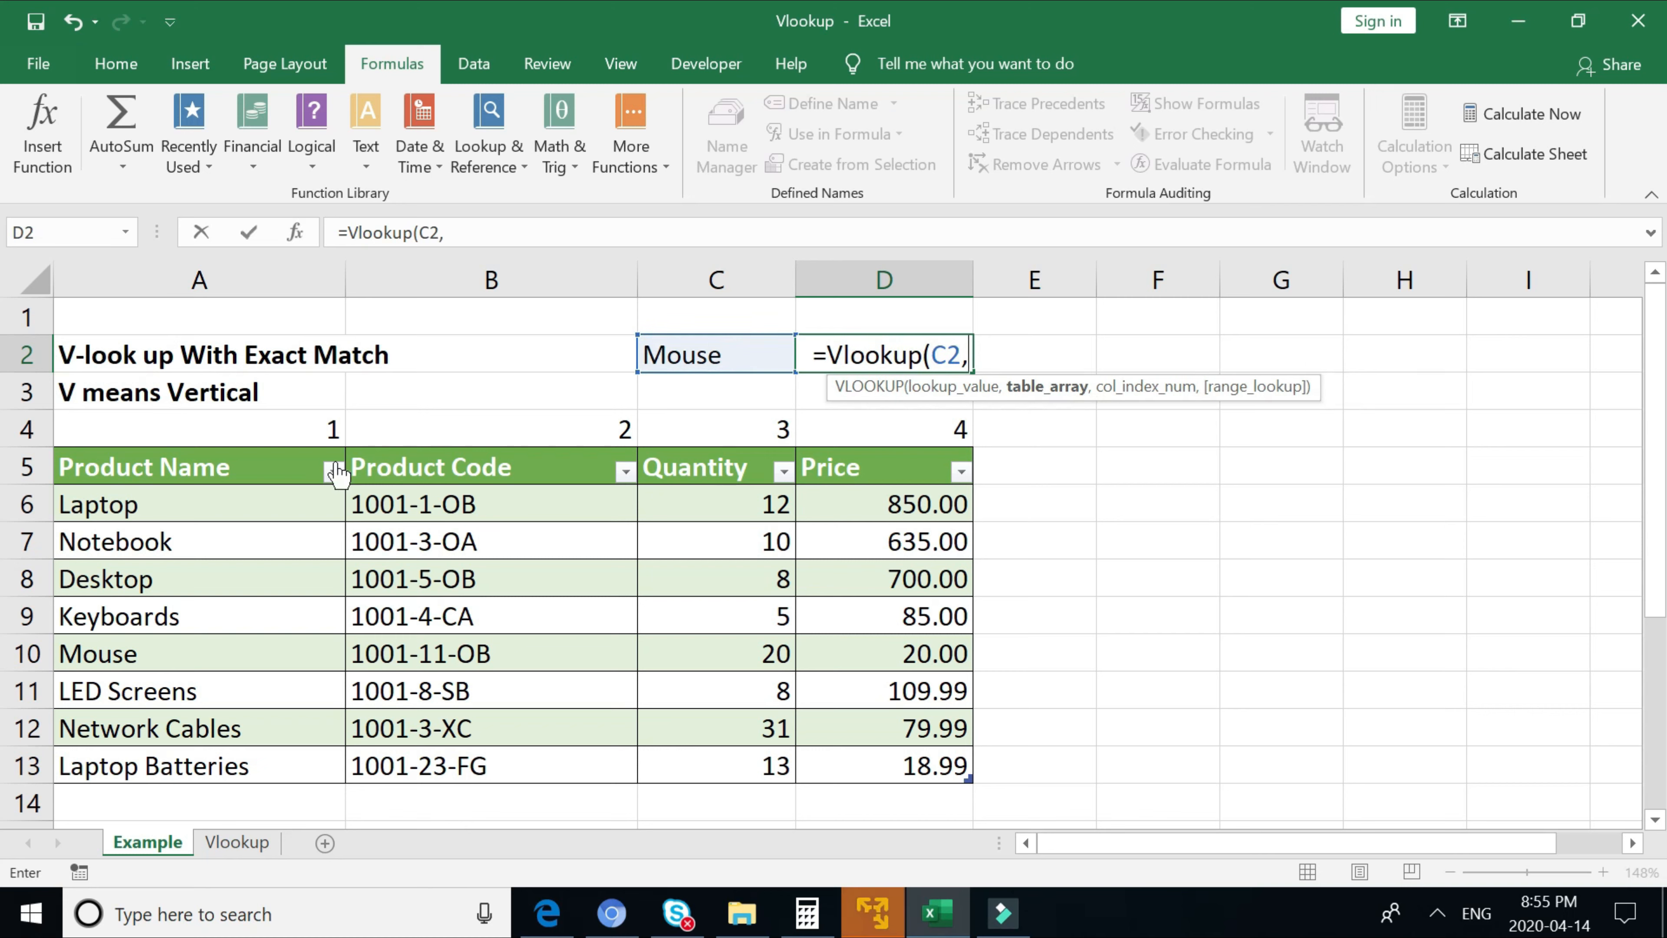
Step: Set the formula's table array to the entire product table including headers, Table1[#All]
left_click(293, 468)
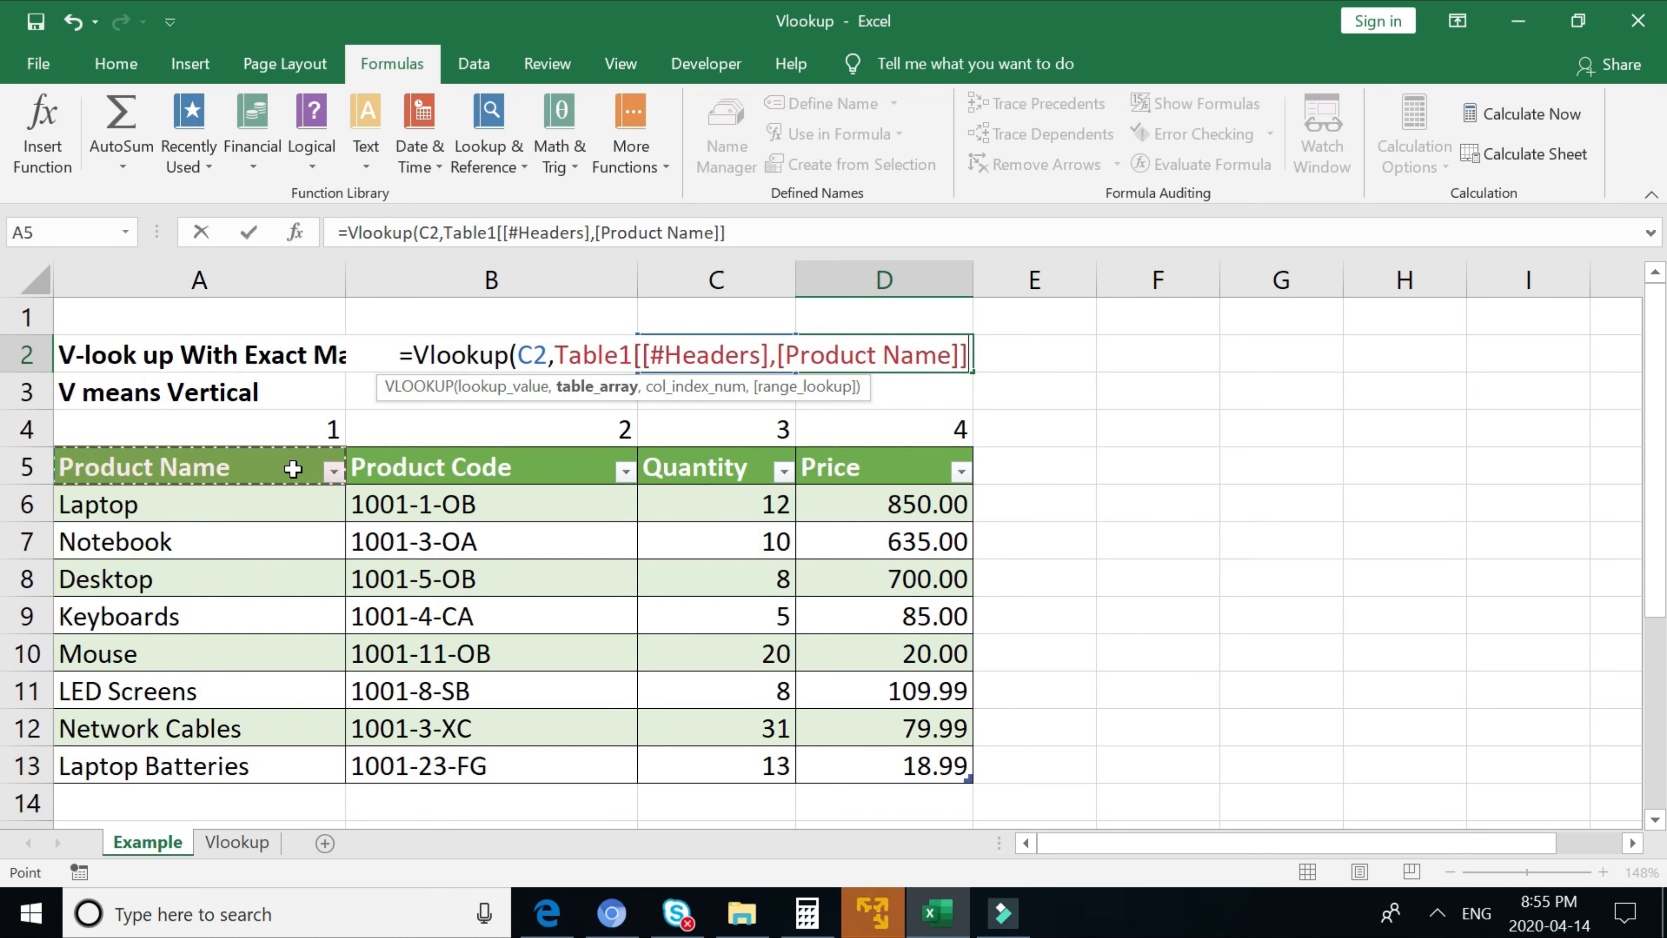
key("shift+Down")
key("shift+Down")
key("shift+Down")
key("shift+Down")
key("shift+Down")
key("shift+Down")
key("shift+Down")
key("shift+Down")
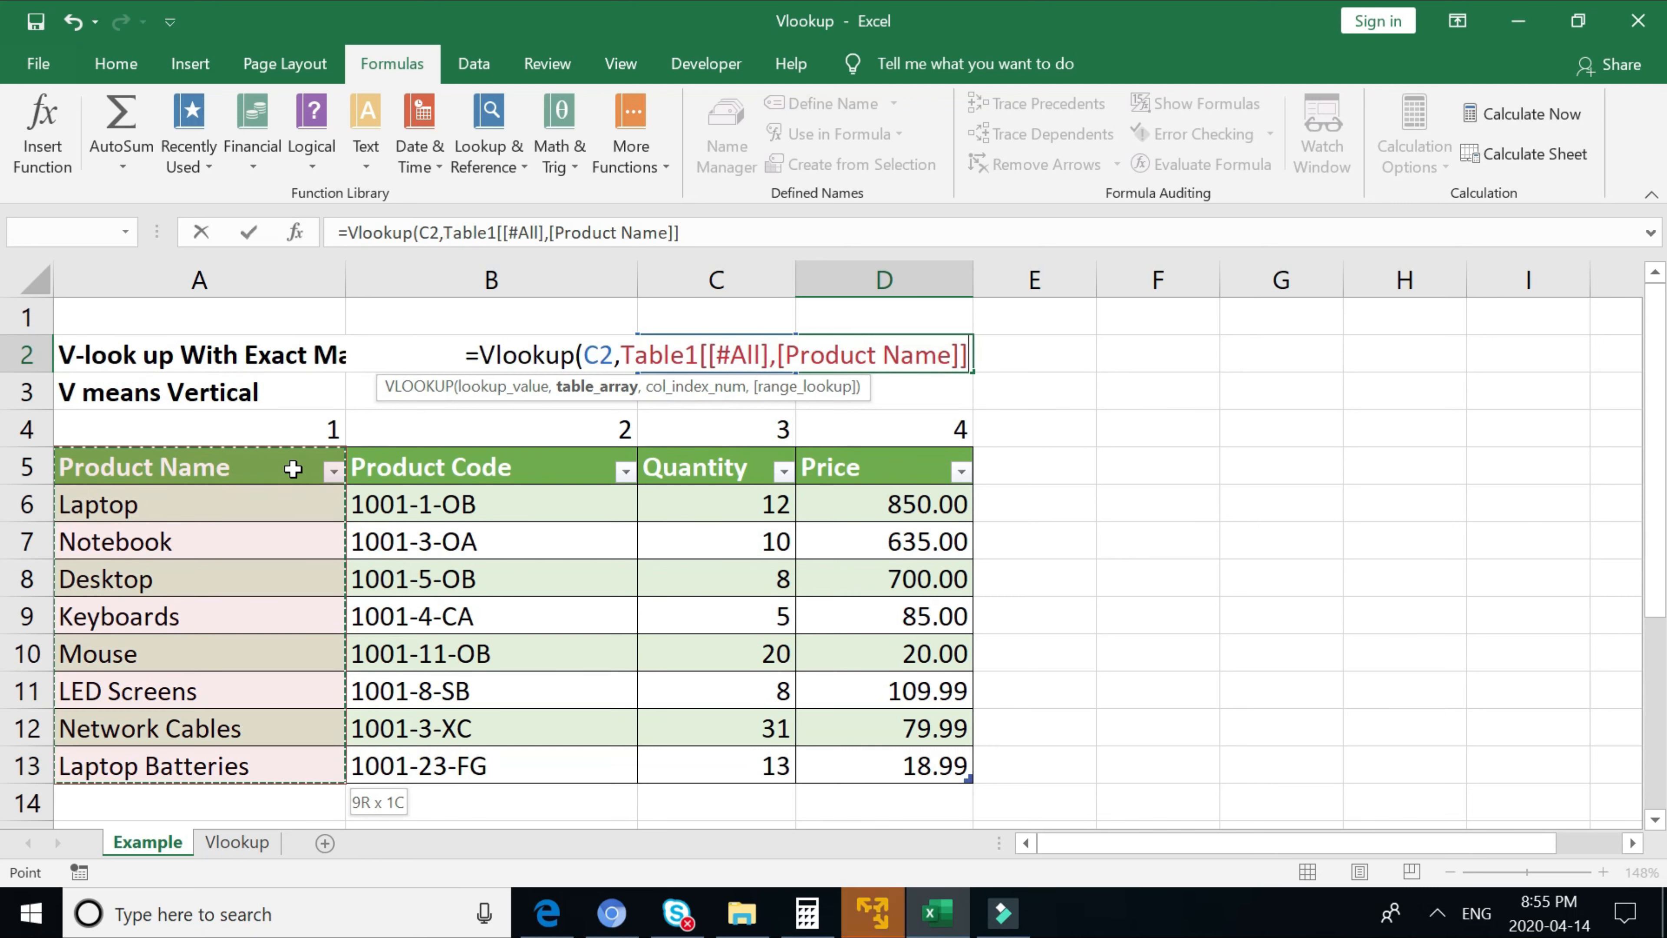
key("shift+Right")
key("shift+Right")
key("shift+Right")
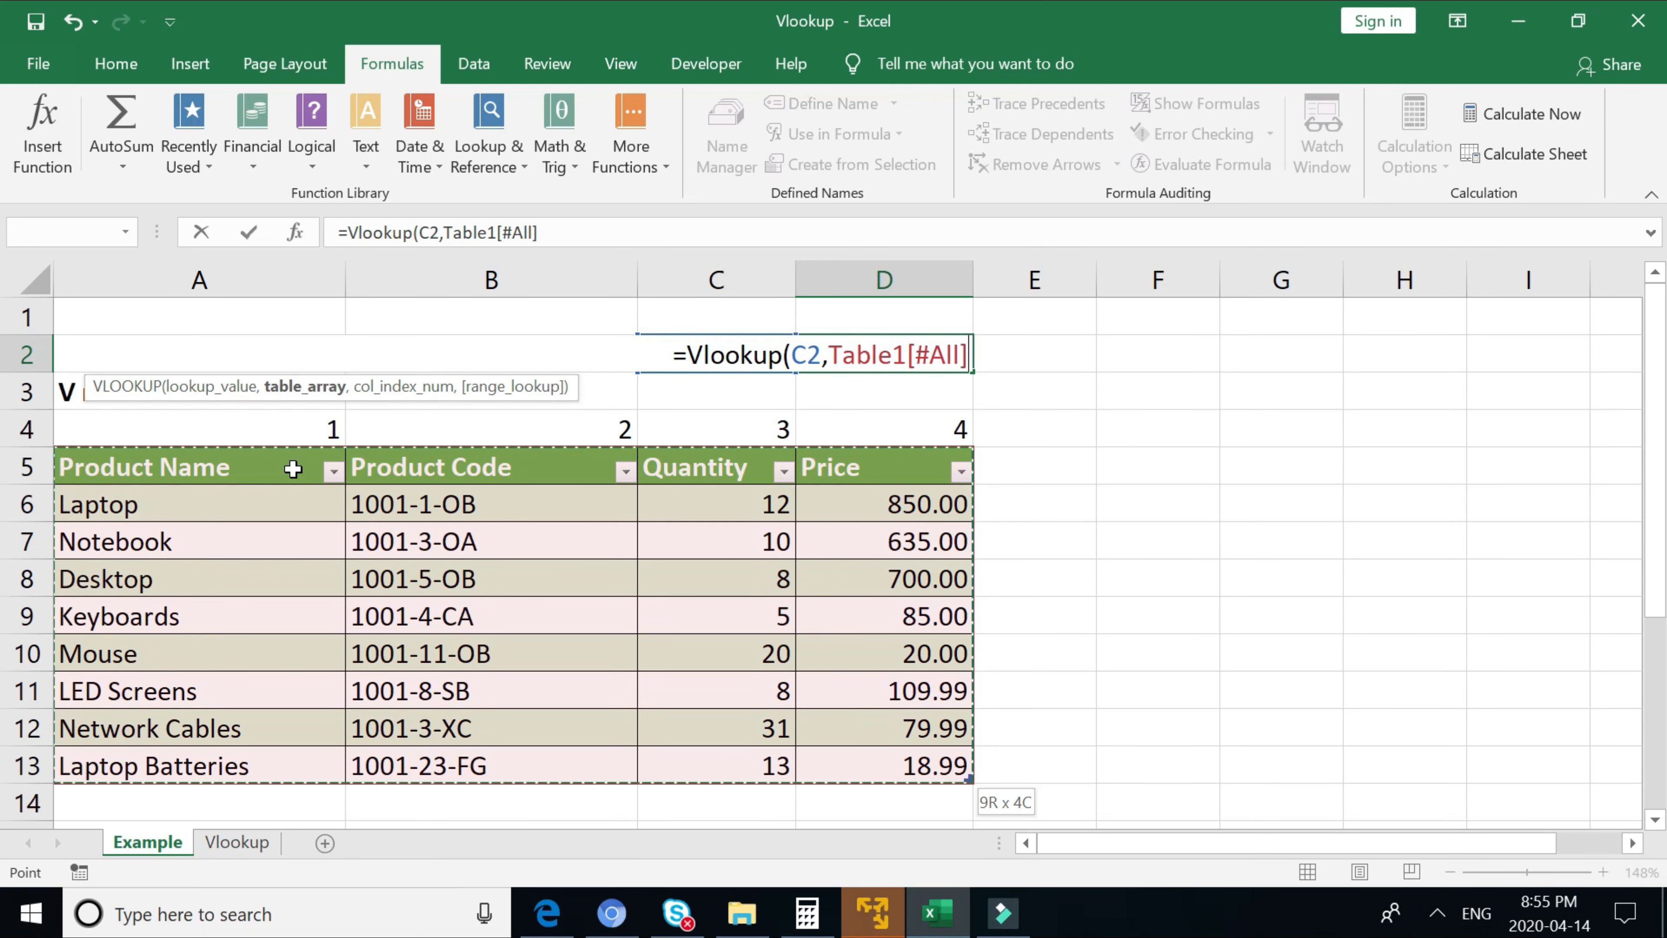
type(",")
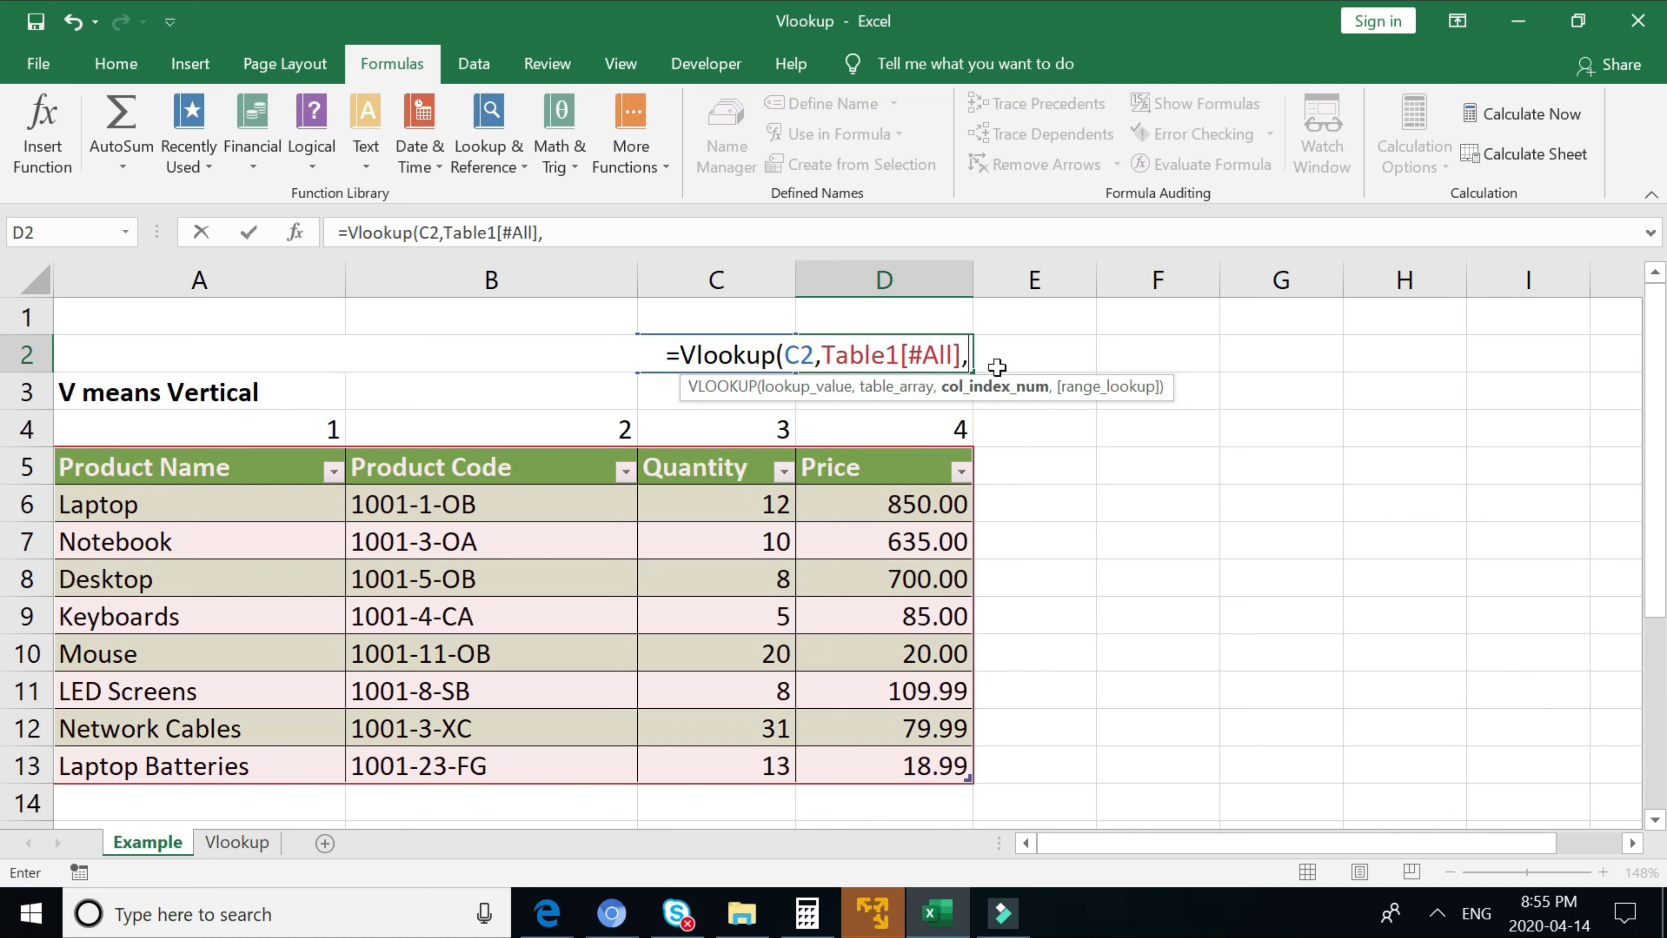
Step: Complete the VLOOKUP formula in cell D2 with column index 4 and False for an exact match
type("4")
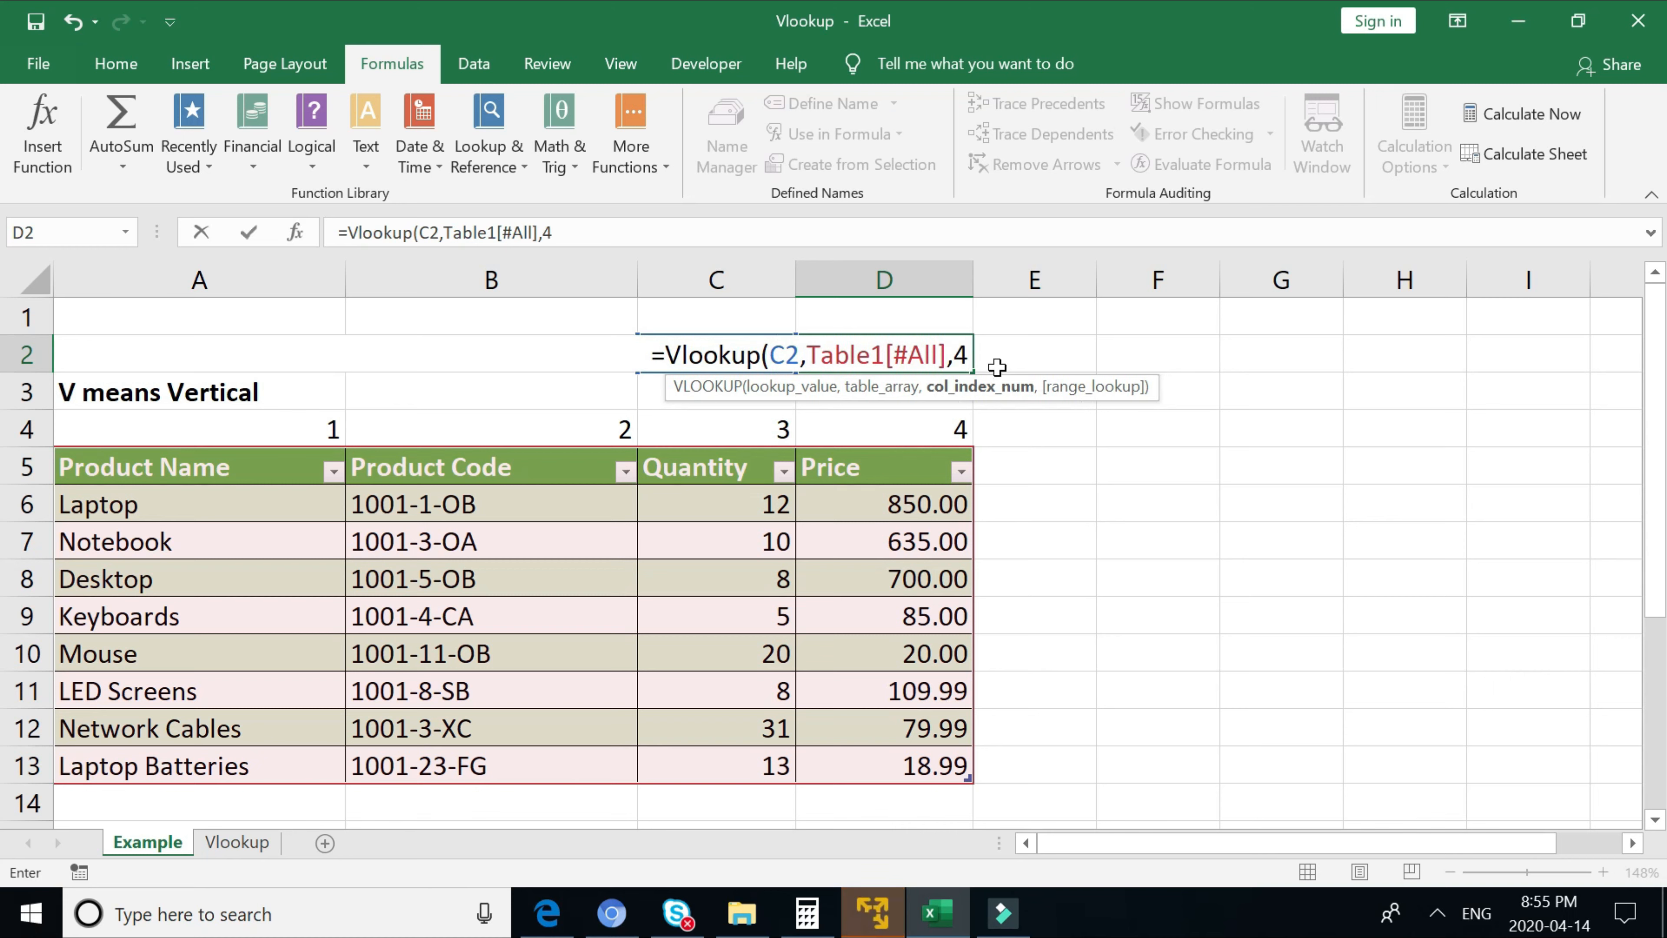
type(",")
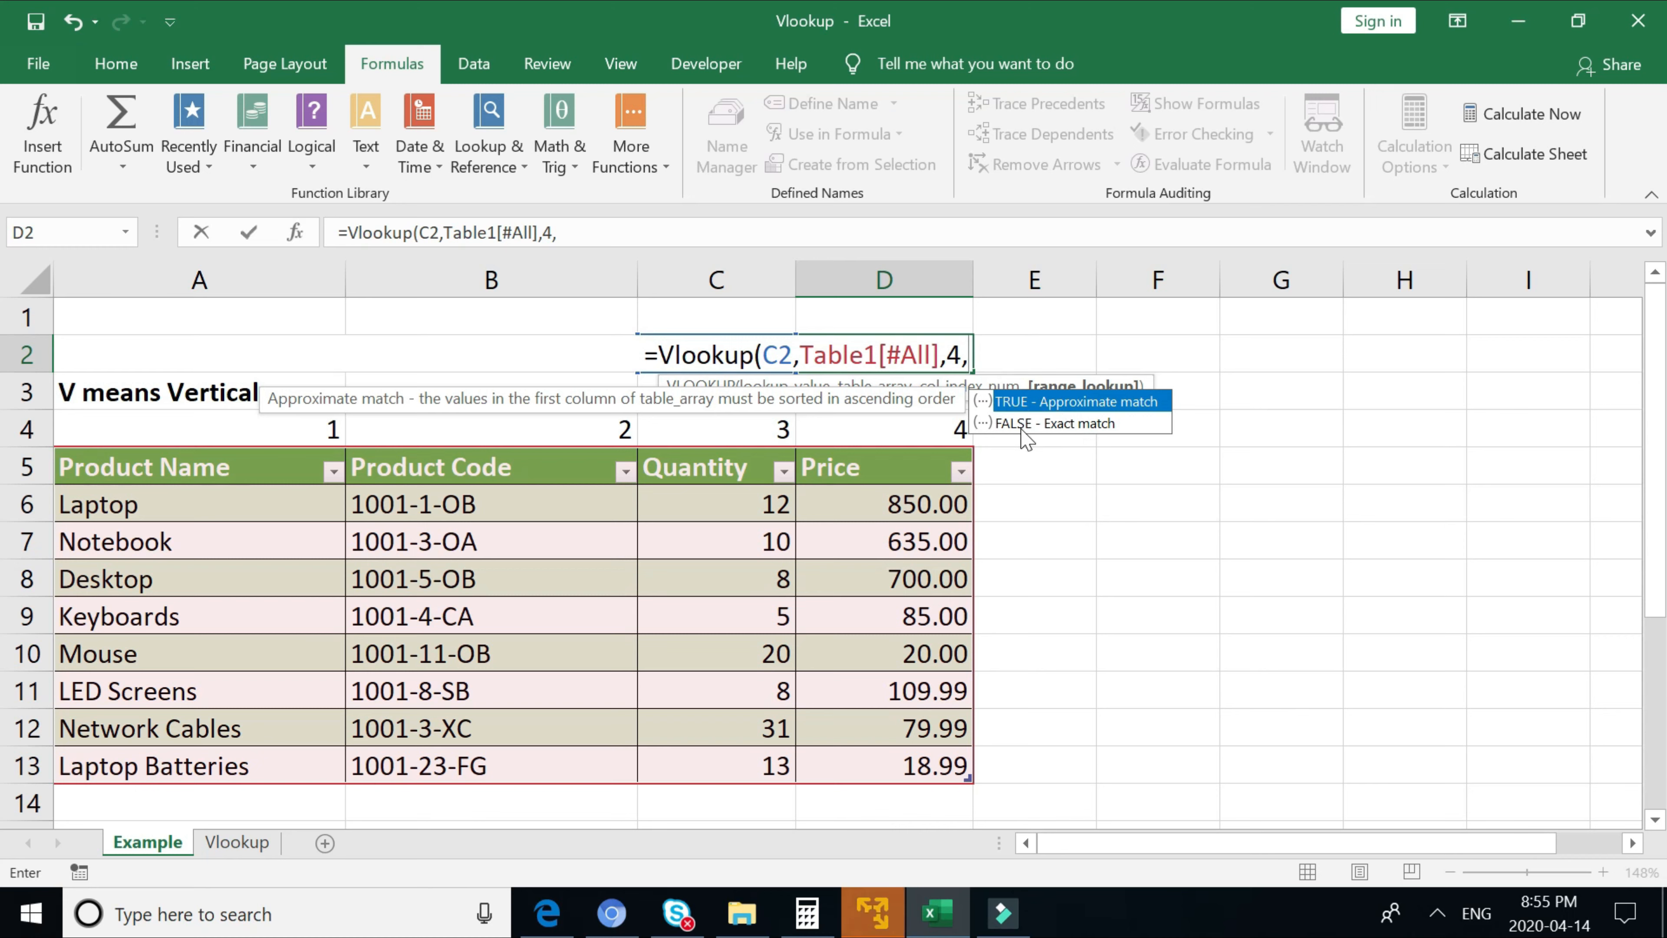
type("Fal")
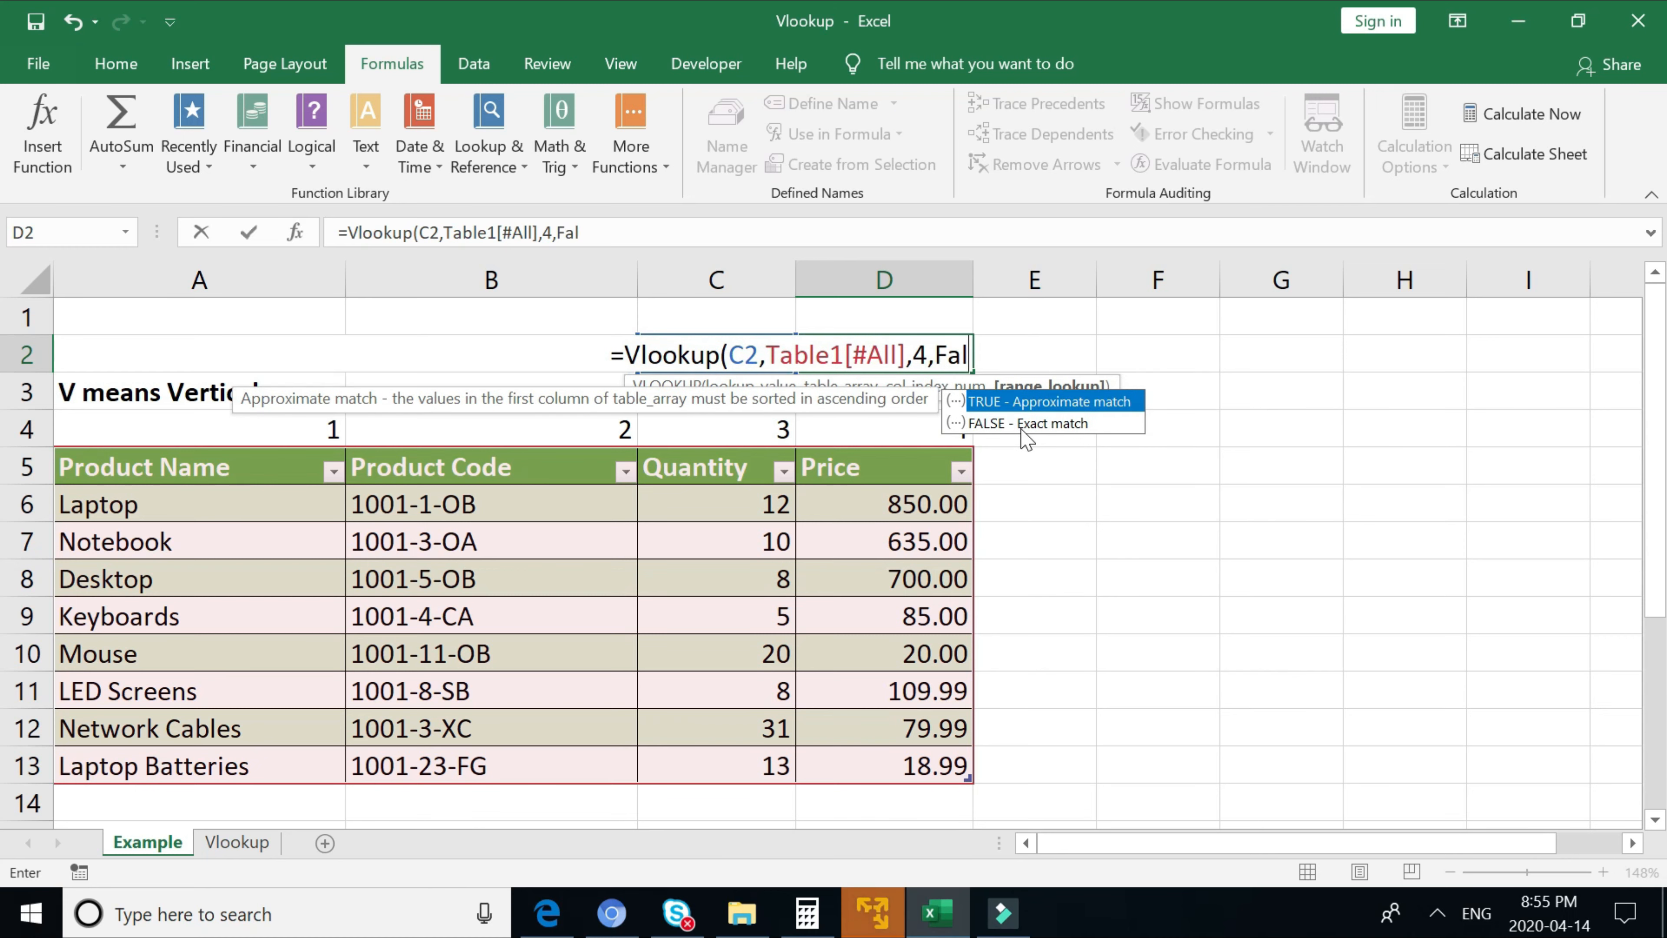
type("se)")
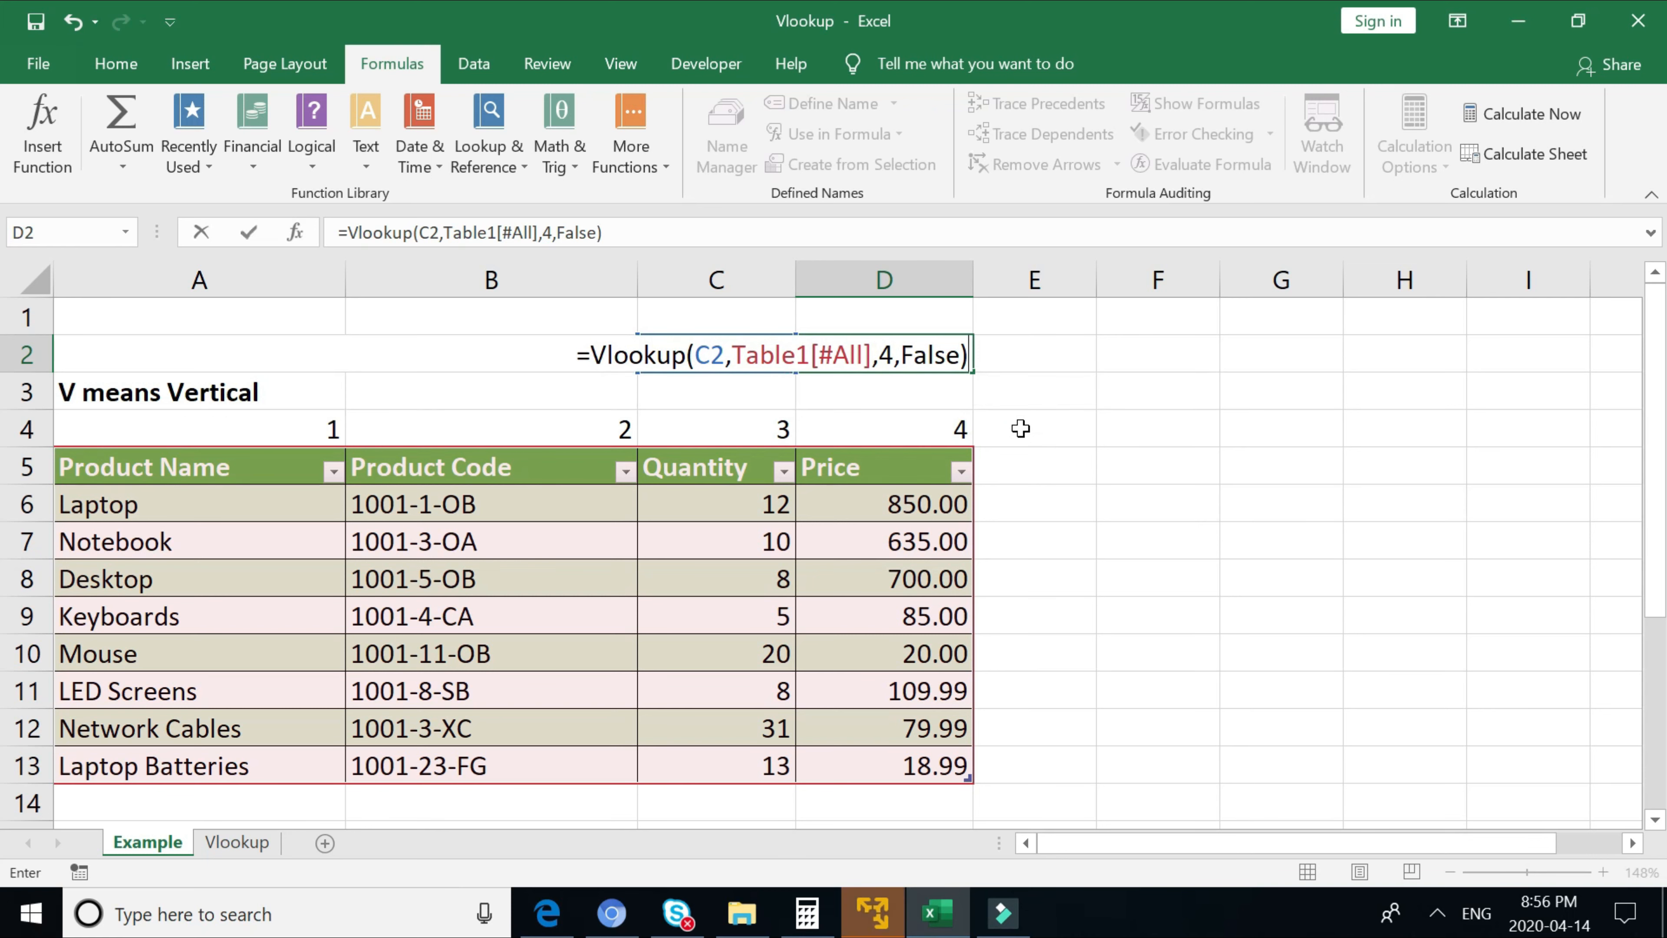
key("Return")
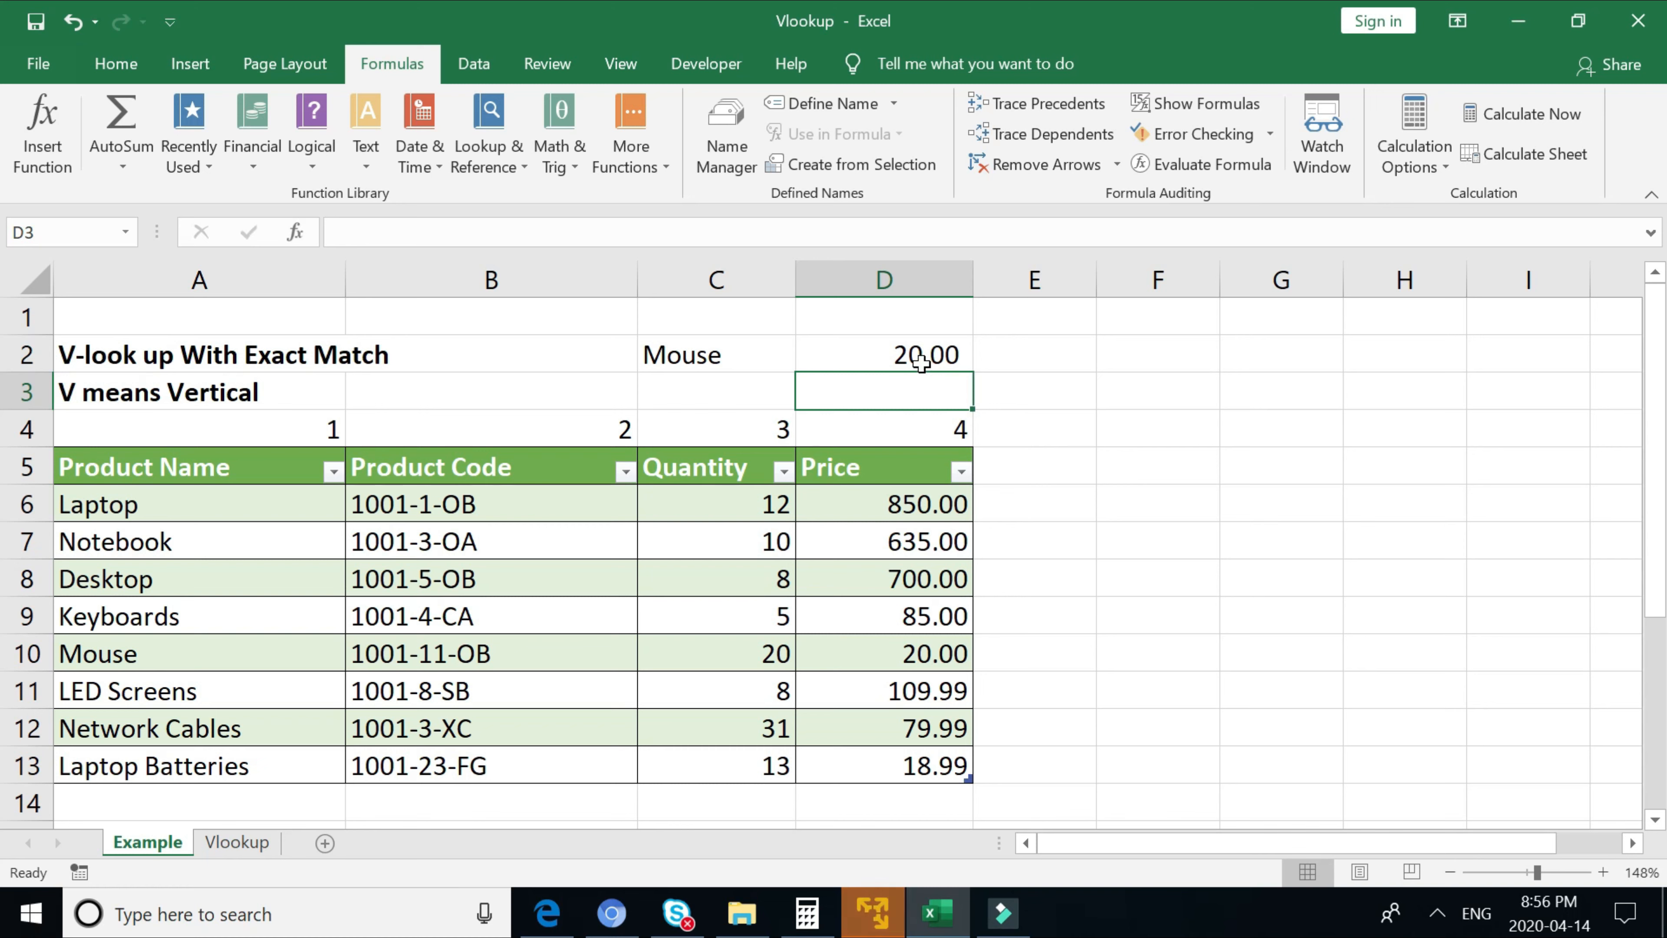
Step: Change the lookup product in cell C2 to Desktop
left_click(720, 369)
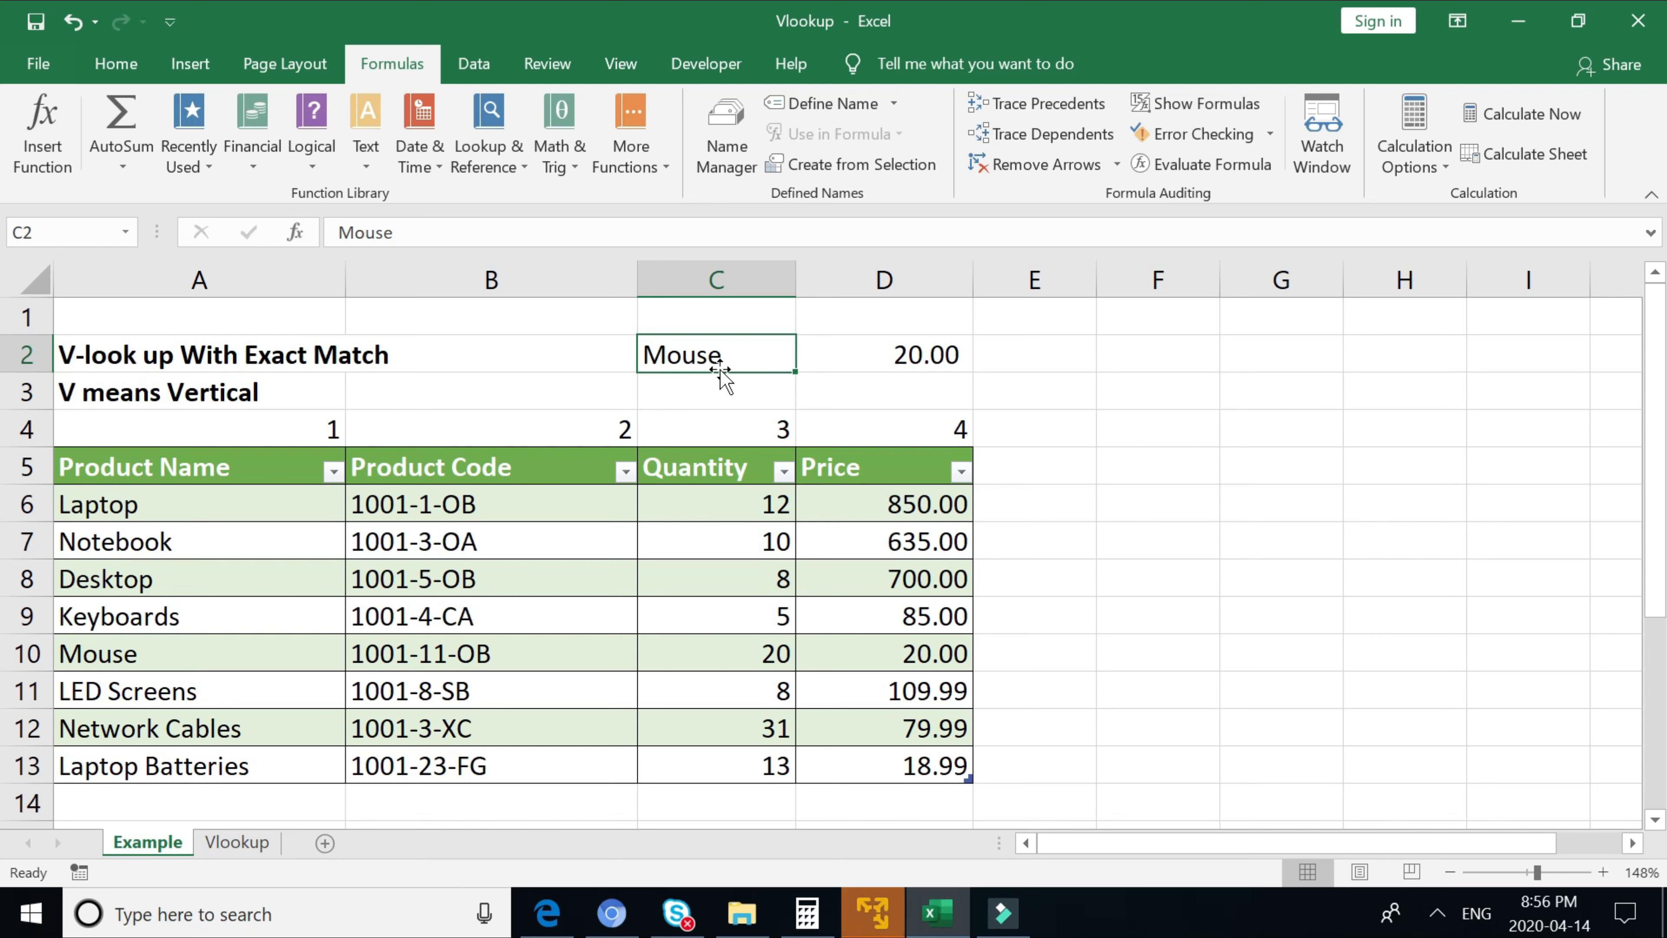
type("Des")
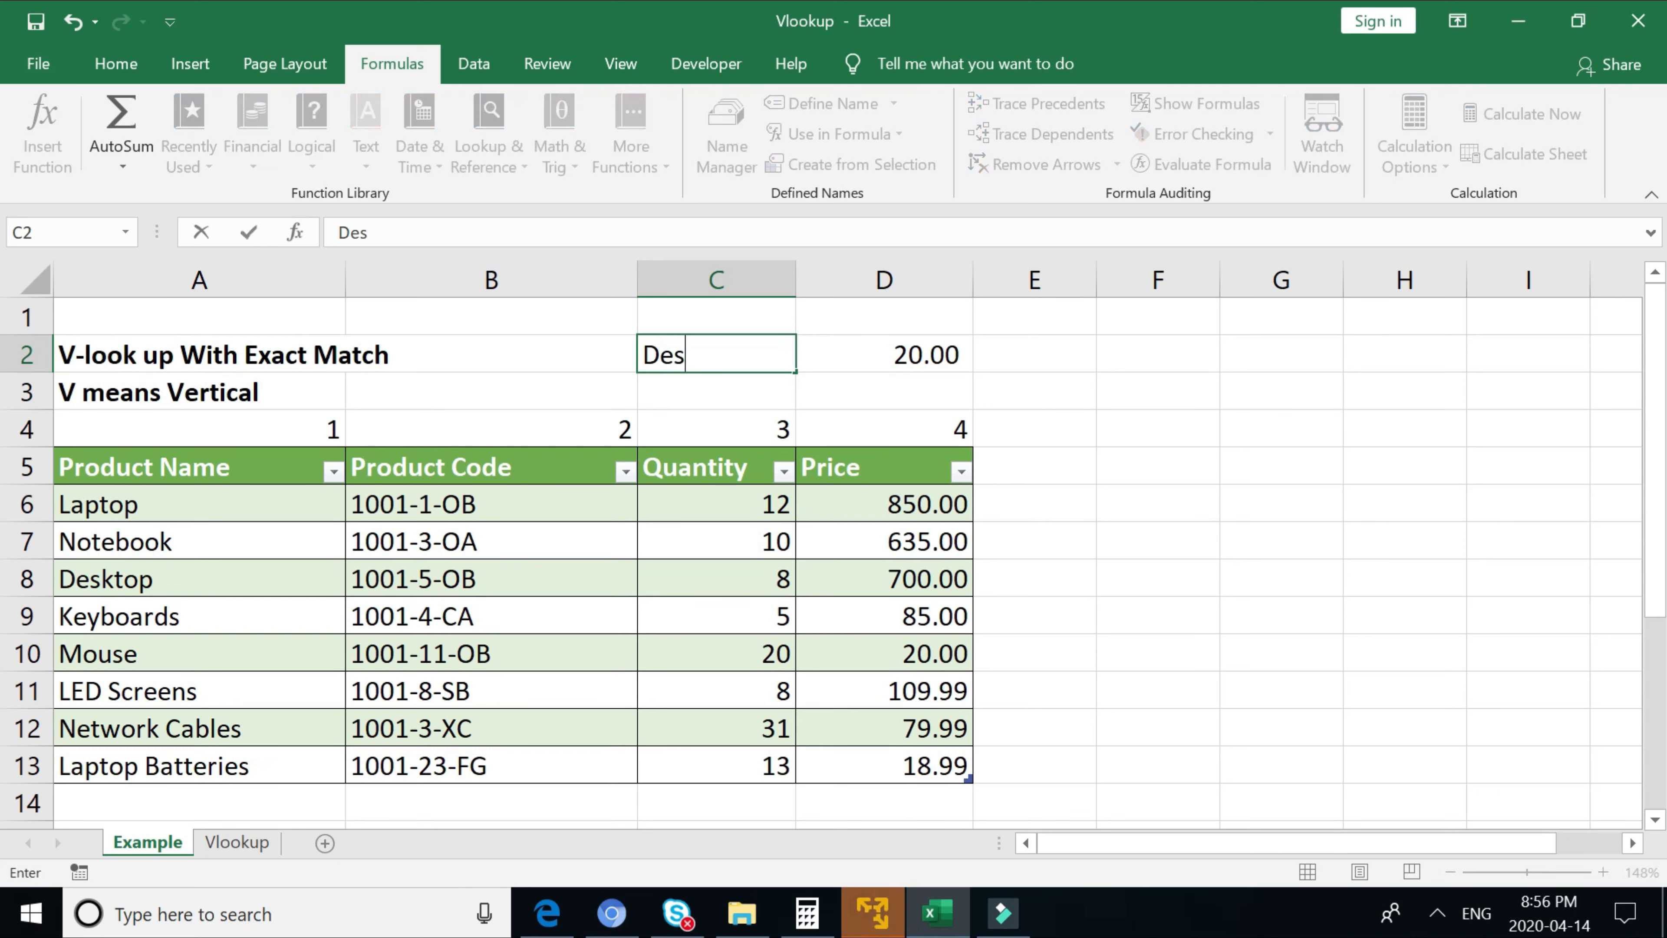
type("ktop")
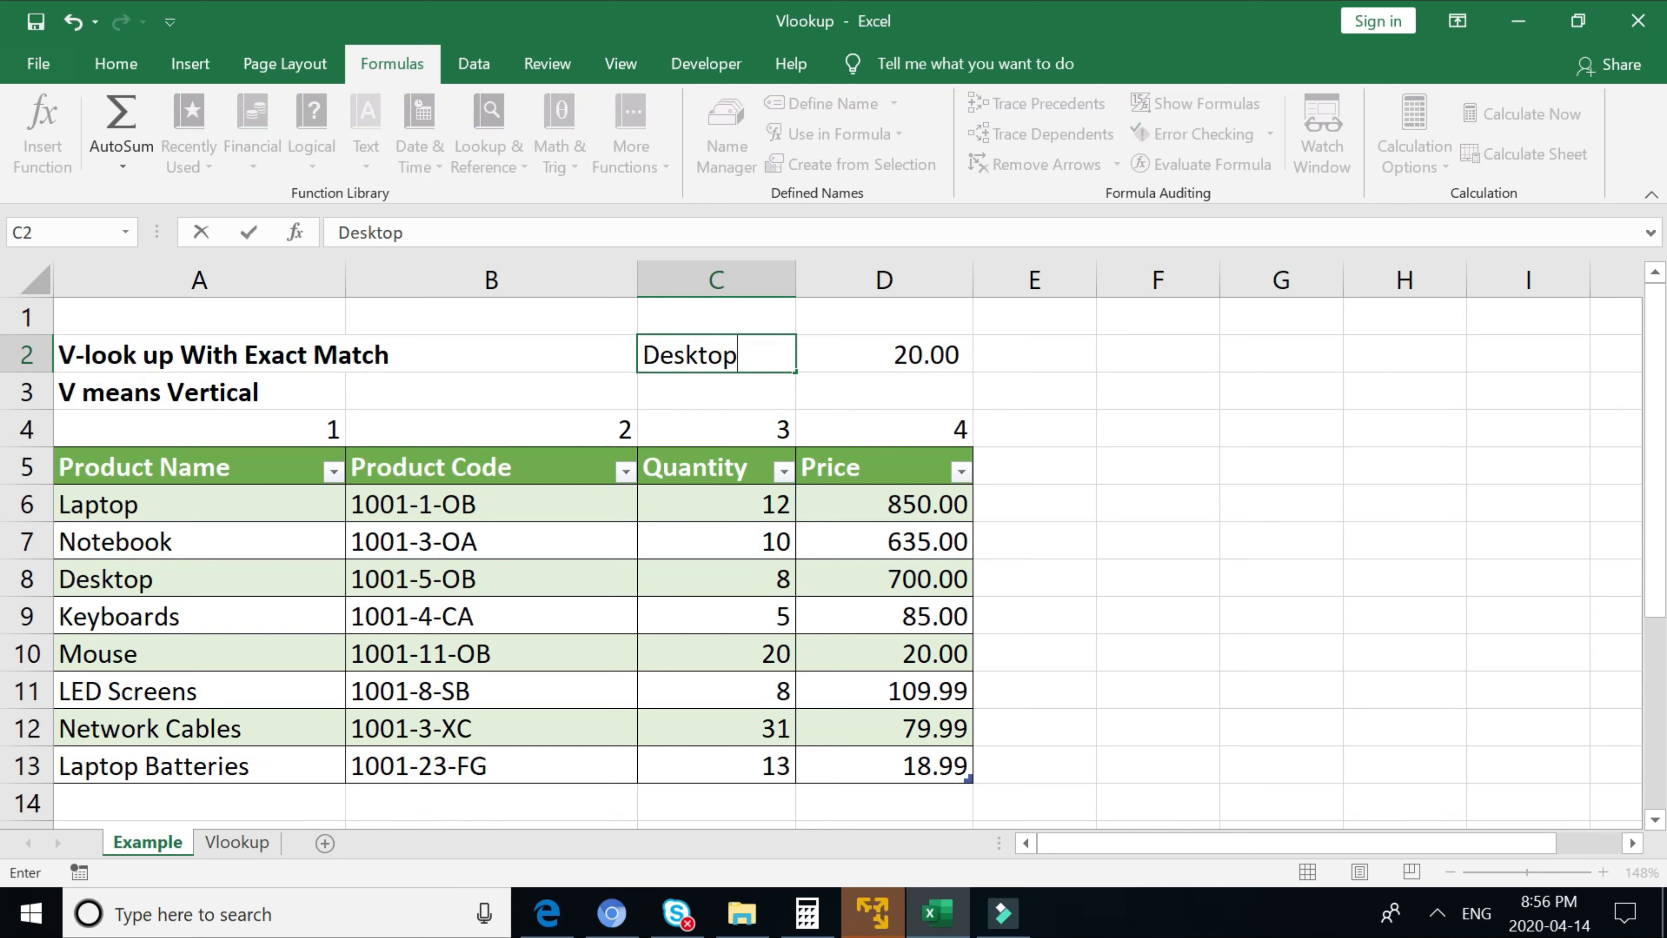
key("Return")
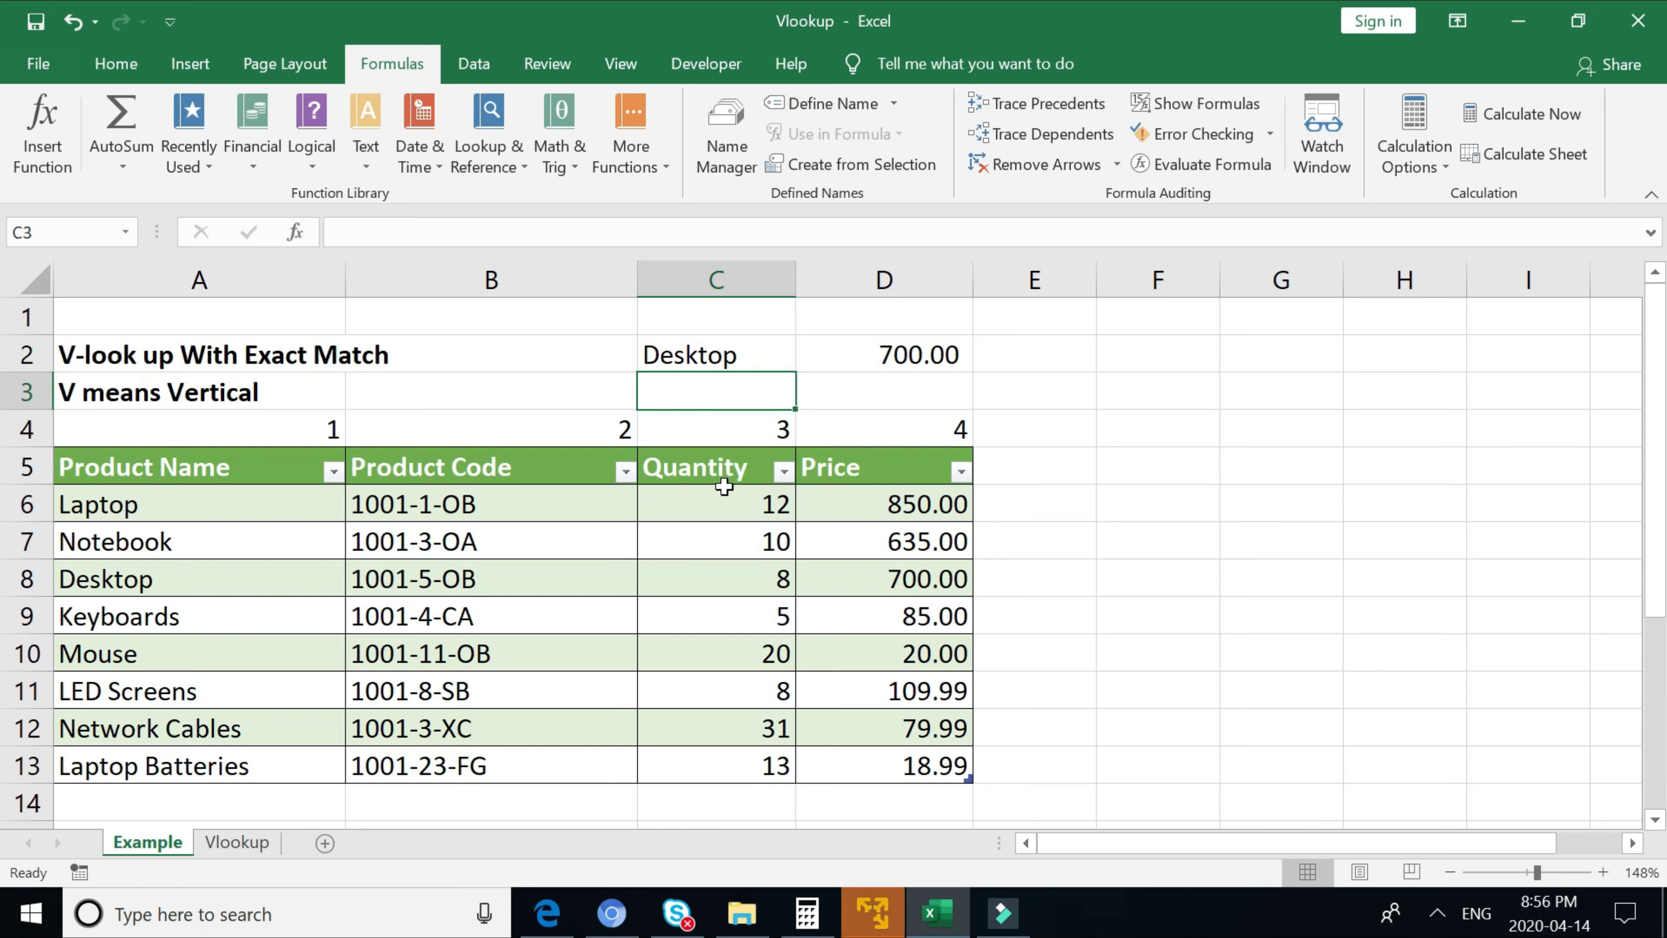
Step: Clear the formula in cell D2 and start a new VLOOKUP there with C2 as the lookup value
left_click(939, 355)
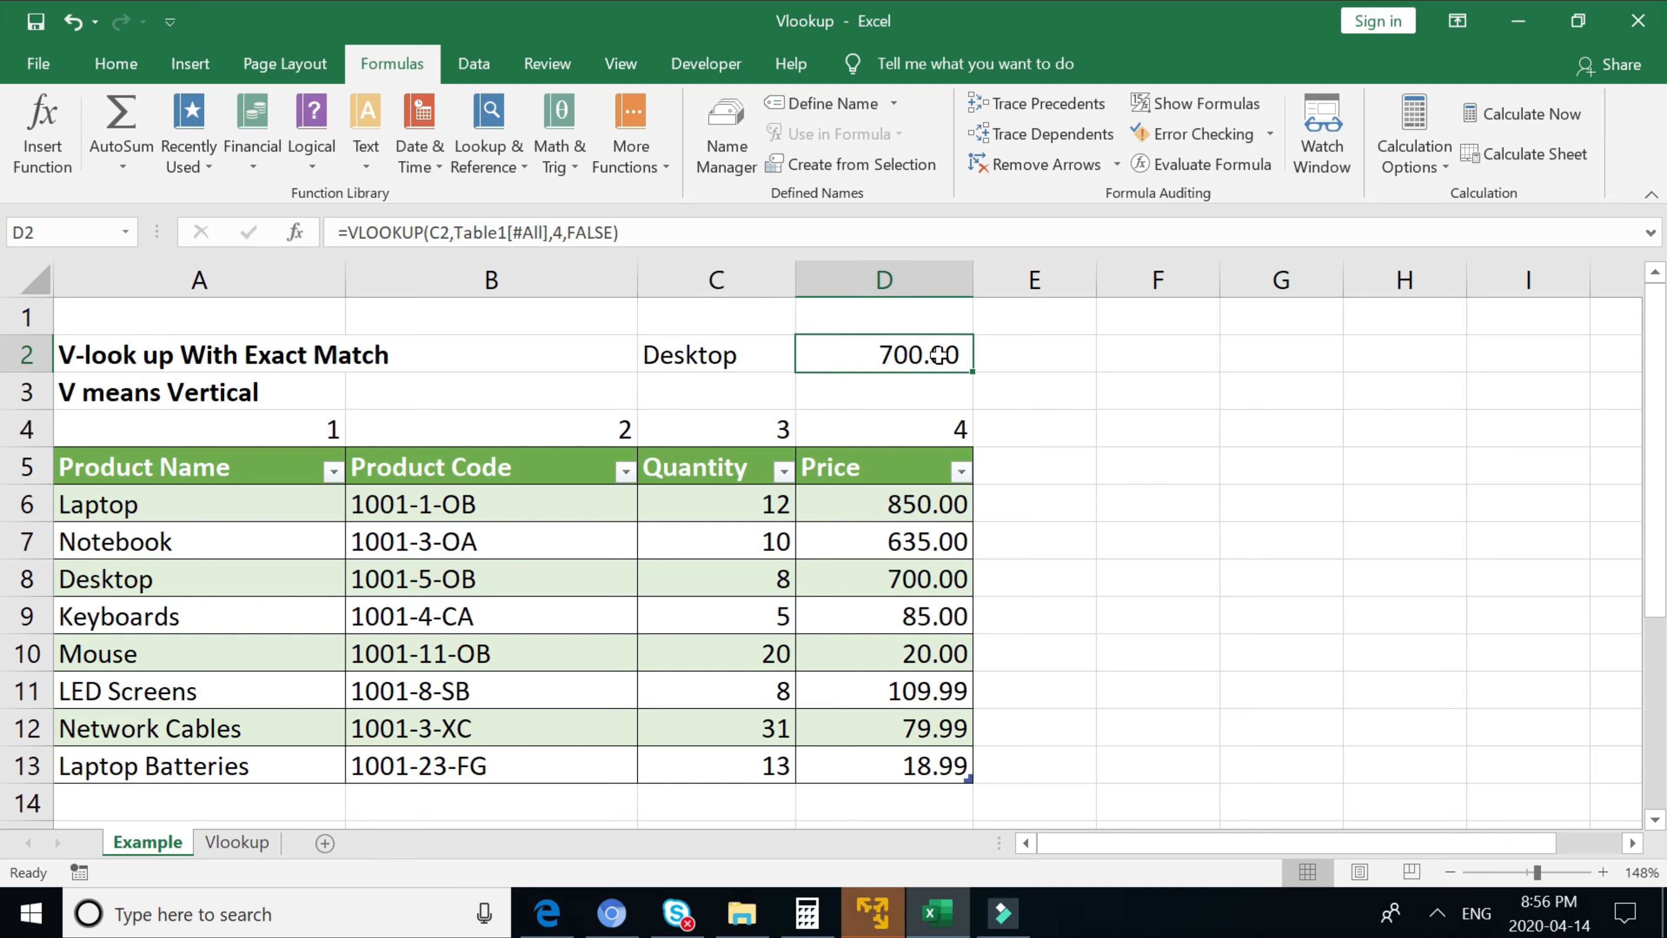
key("Delete")
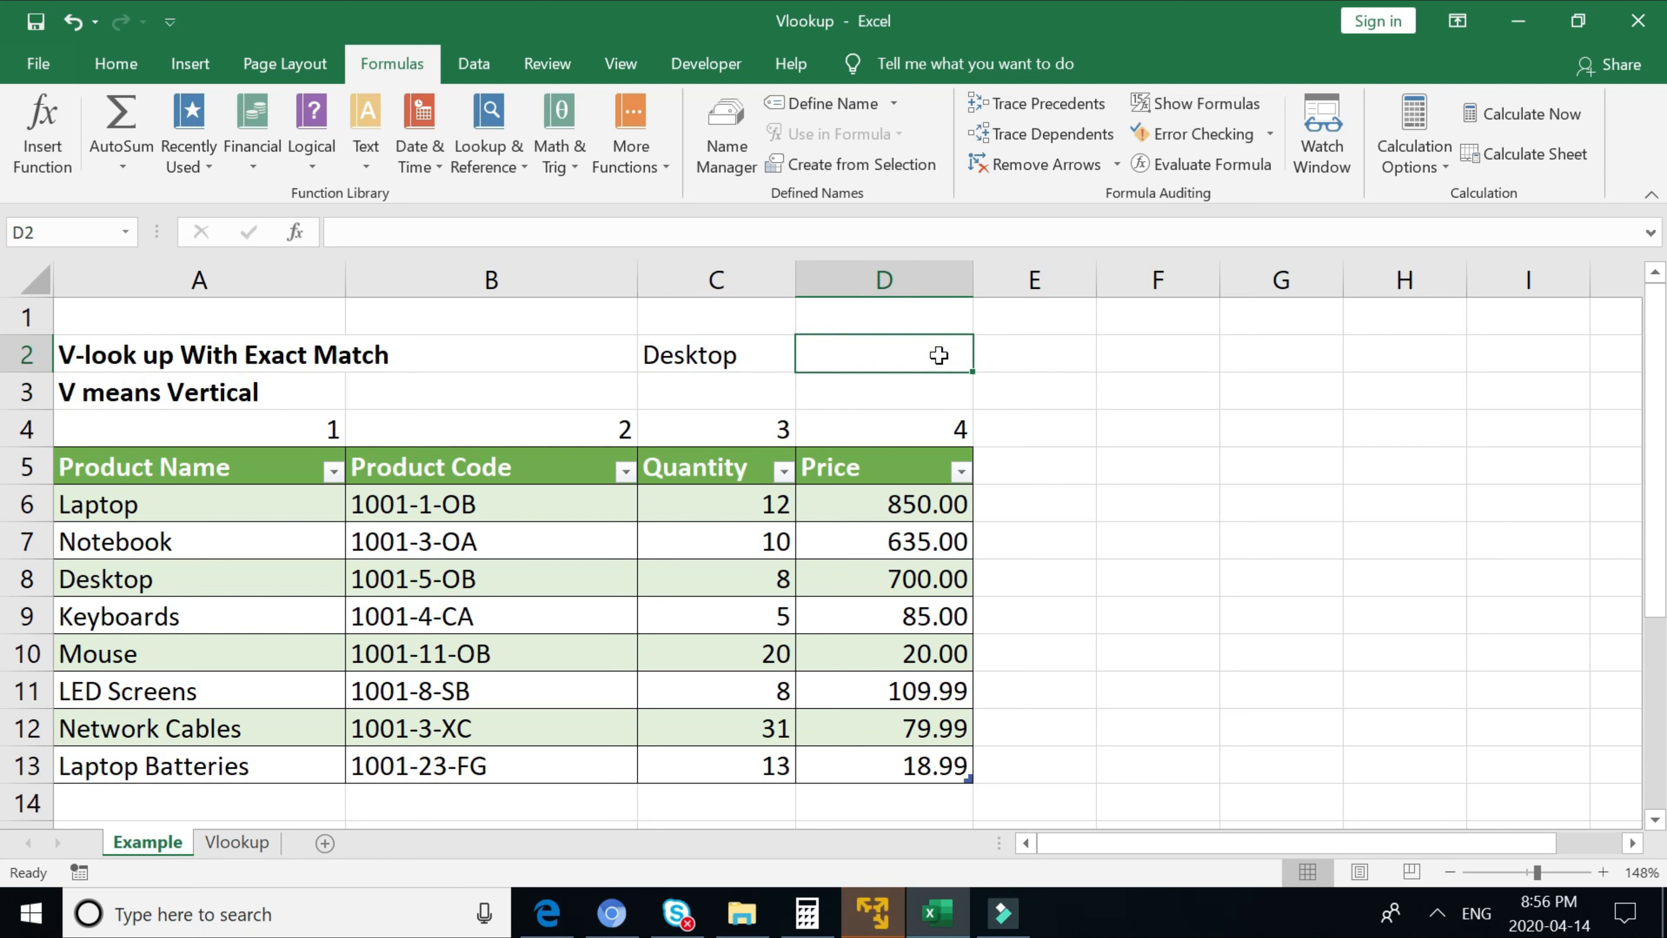
type("=Vl")
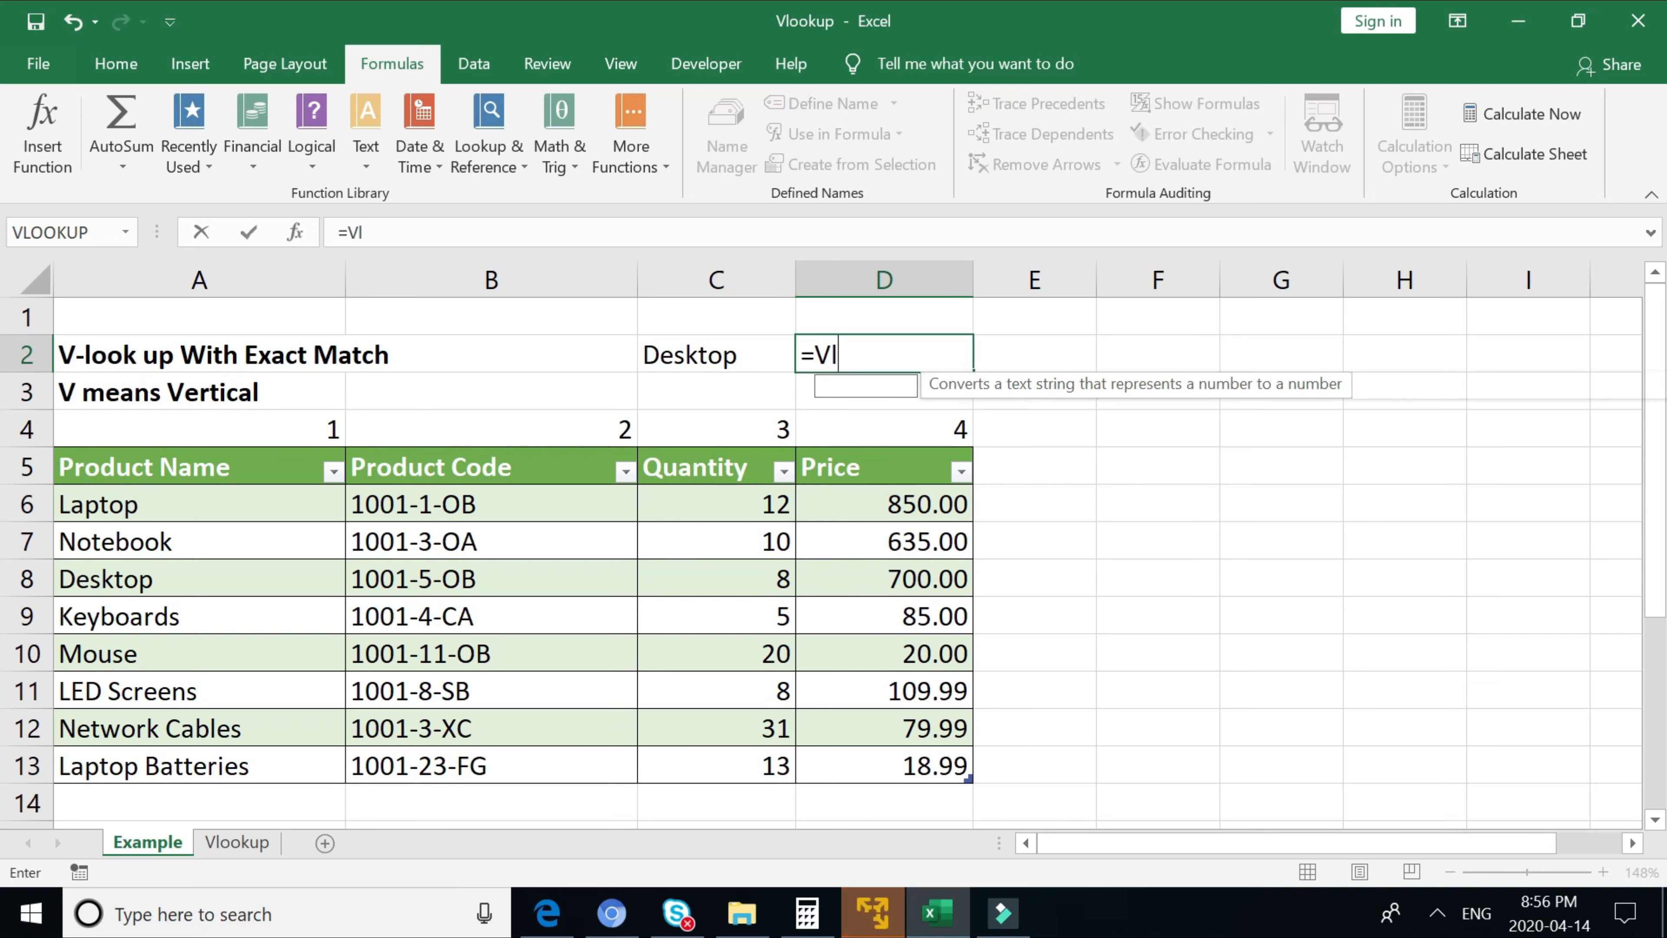
type("ook")
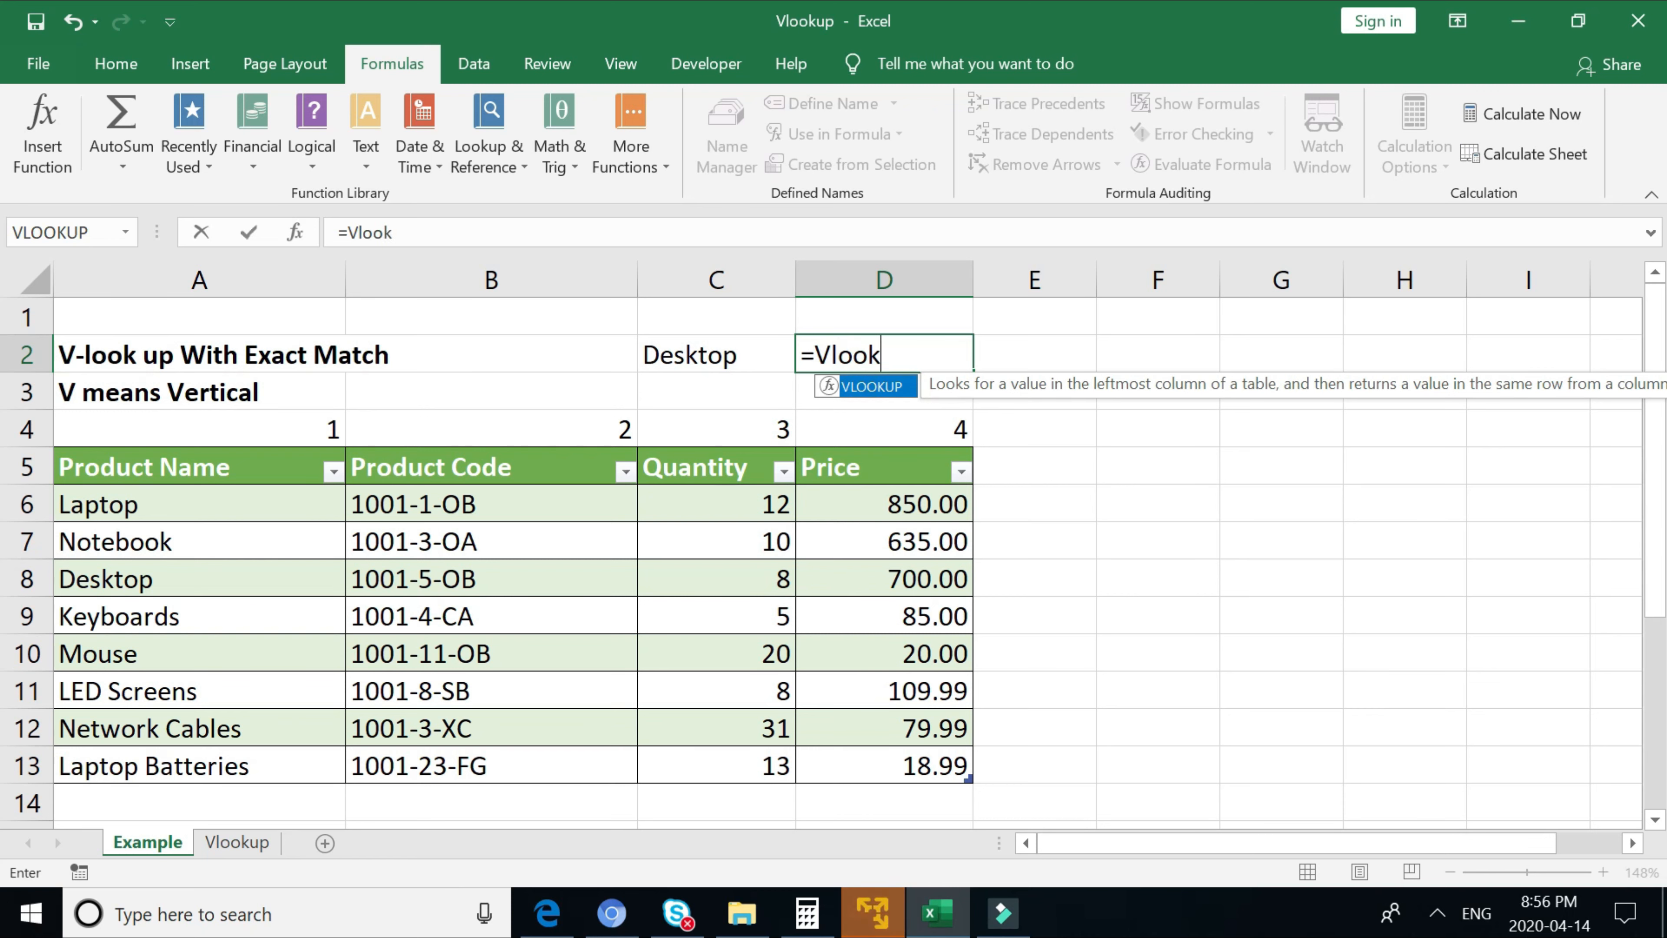
type("up(")
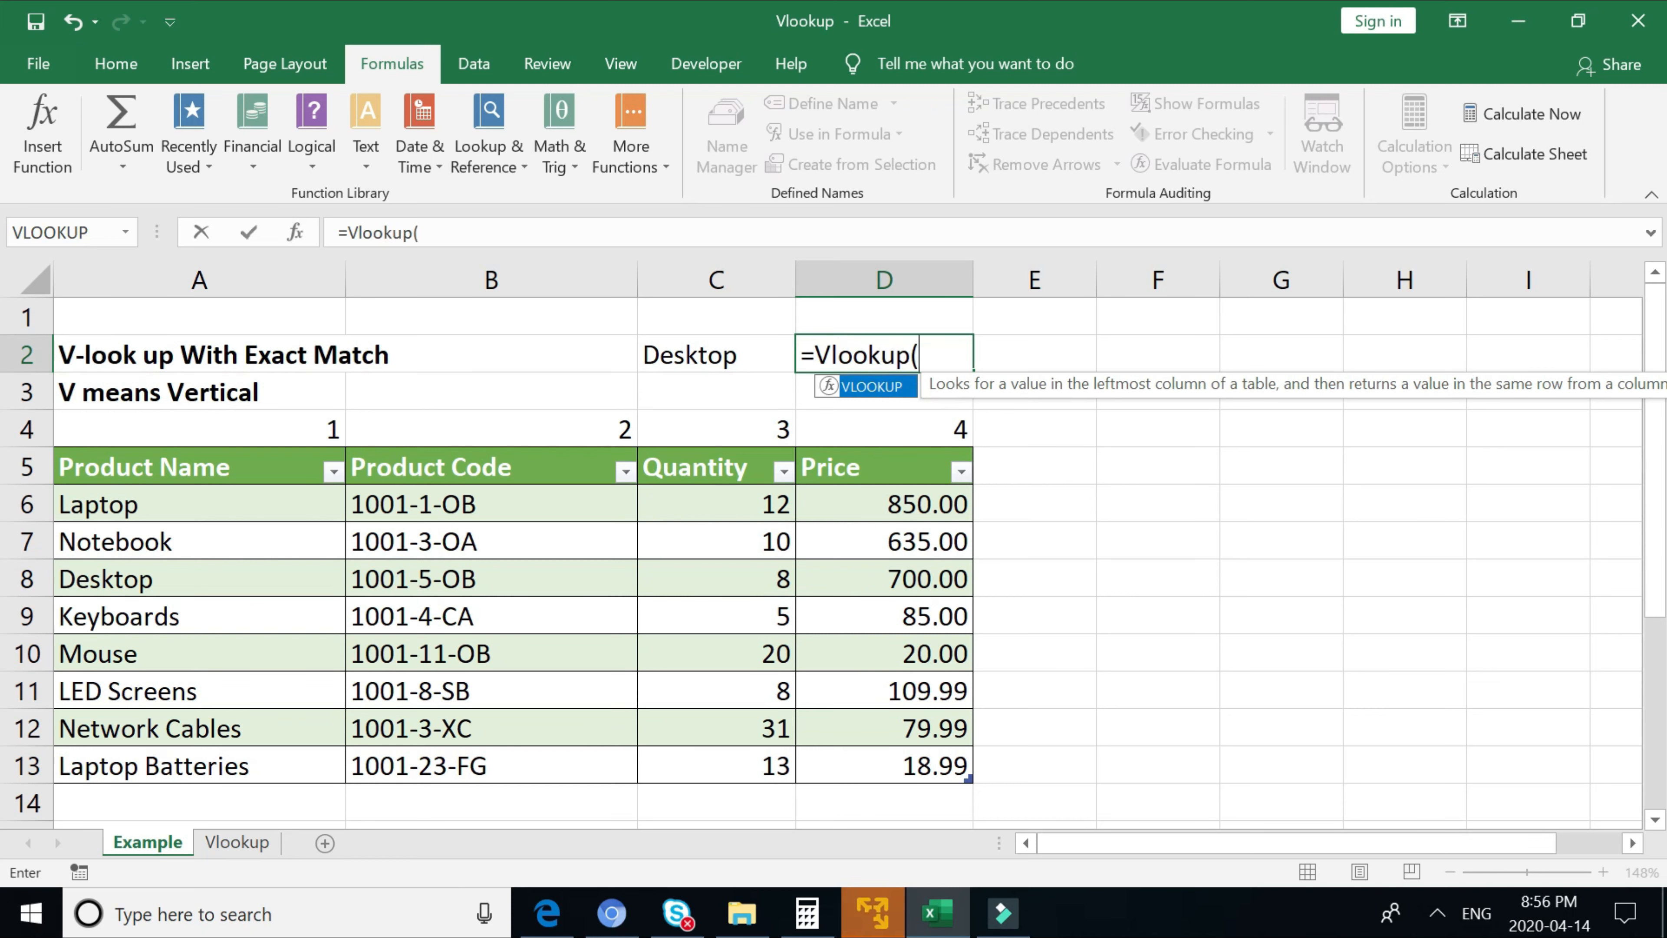
left_click(730, 357)
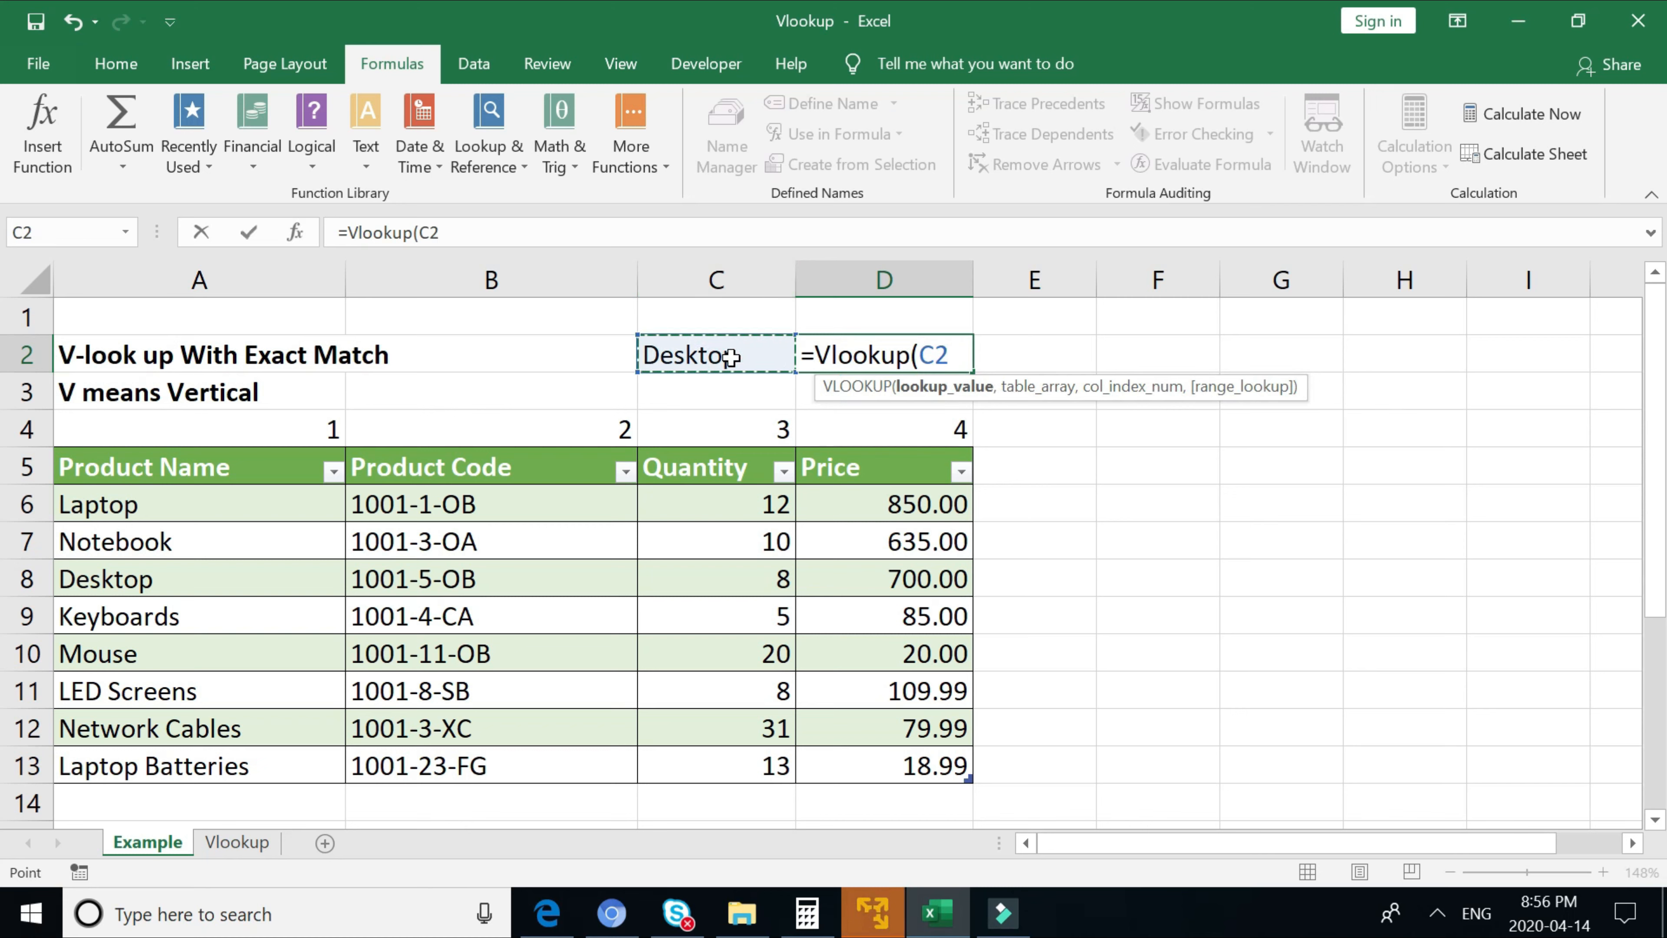
type(",")
Step: Use the whole product table with its header row, Table1[#All], as the new formula's table array
left_click(226, 459)
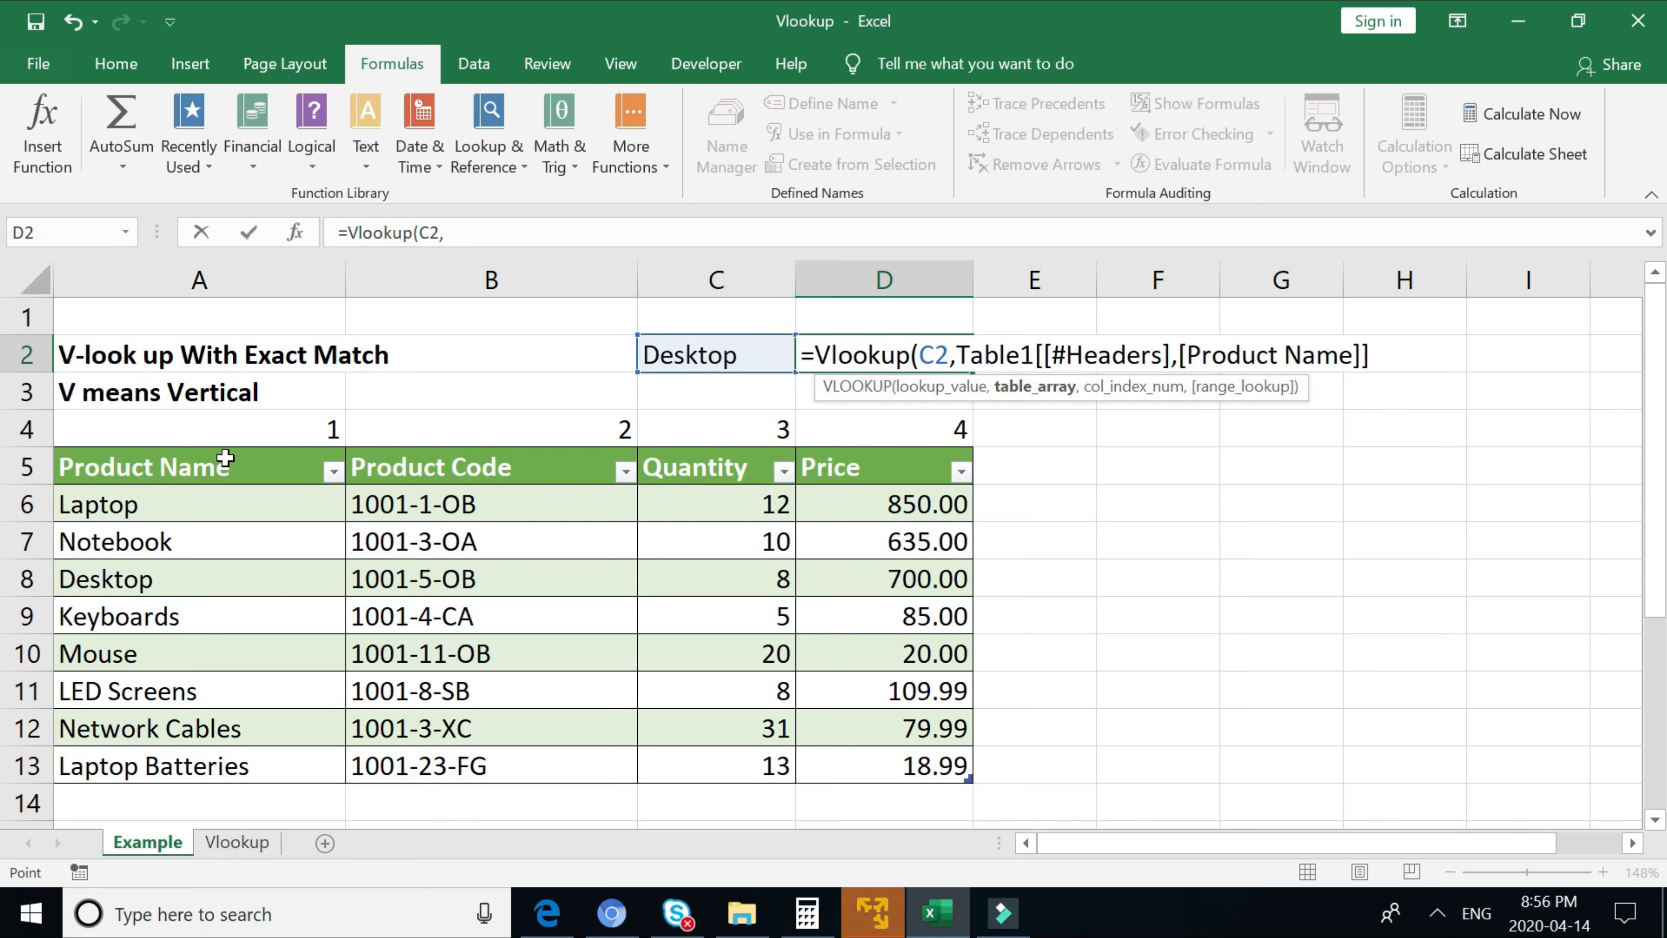
key("shift+Down")
key("shift+Down")
key("shift+Down")
key("shift+Down")
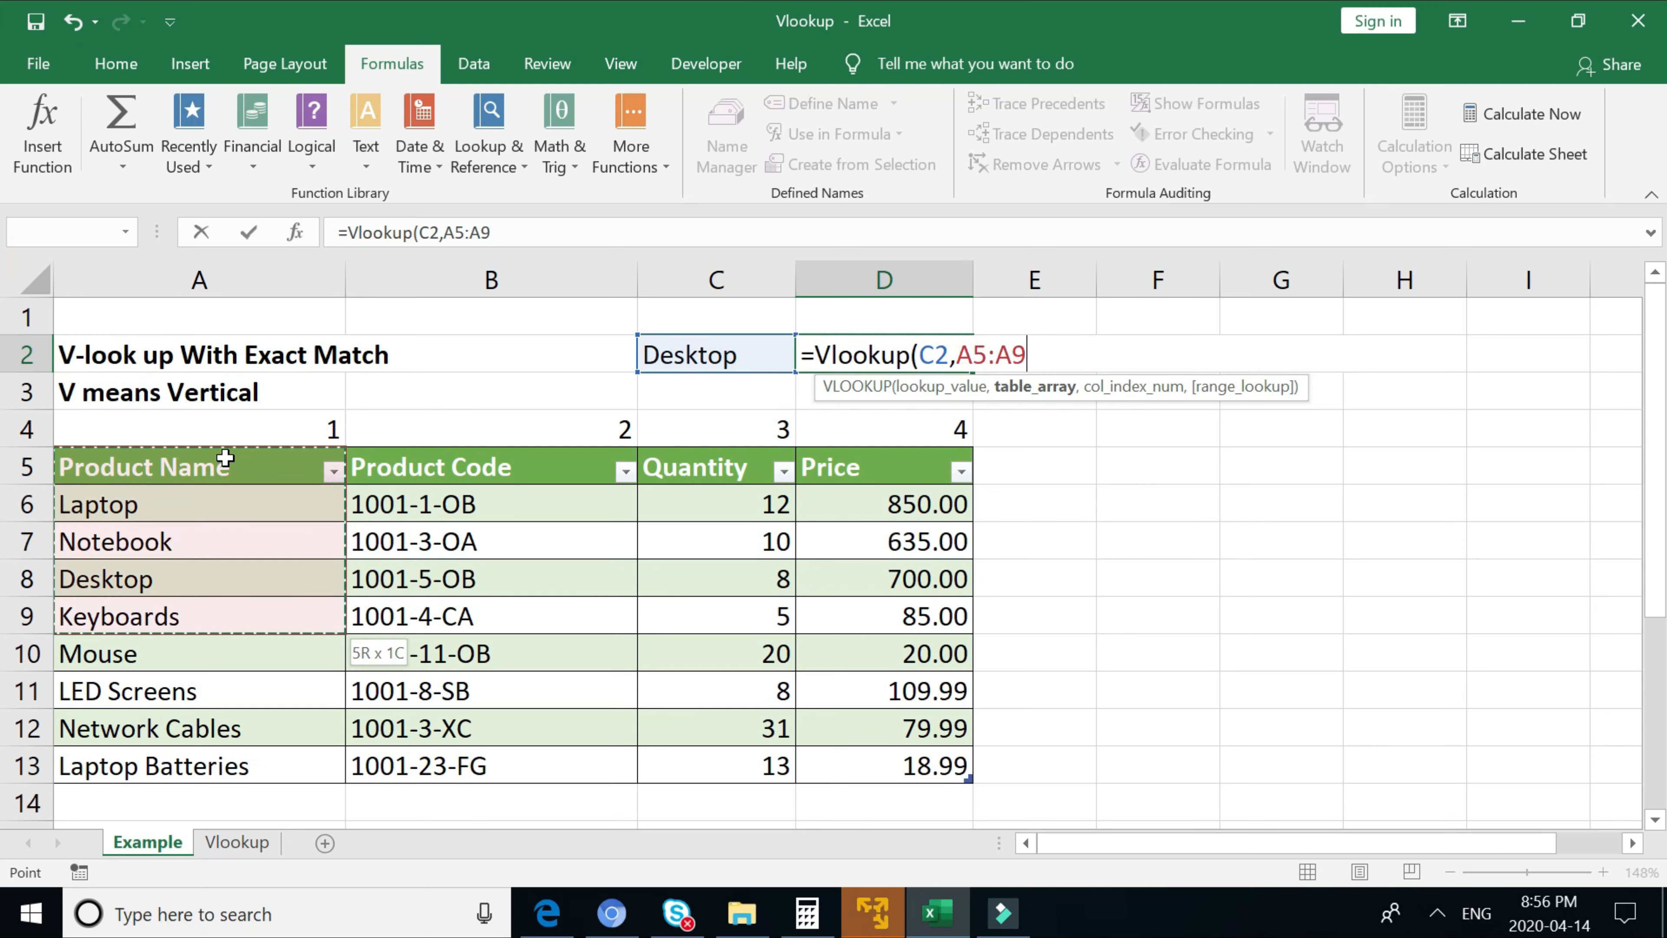
key("shift+Down")
key("shift+Down")
key("shift+Down")
key("shift+Down")
key("shift+Right")
key("shift+Right")
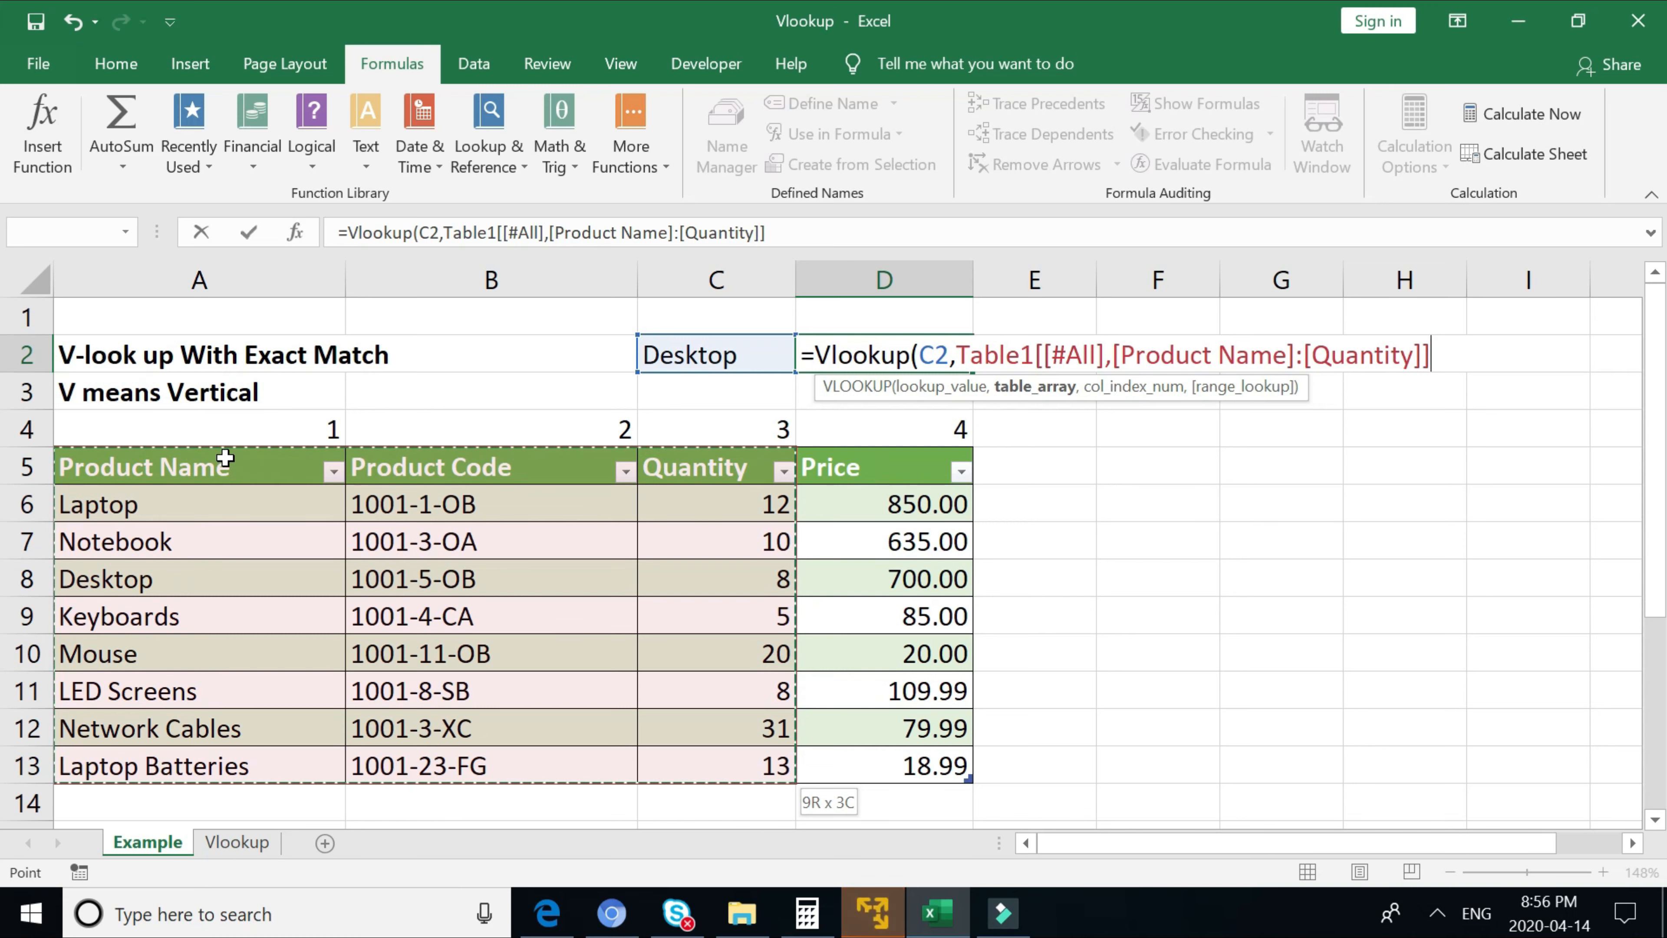
key("shift+Right")
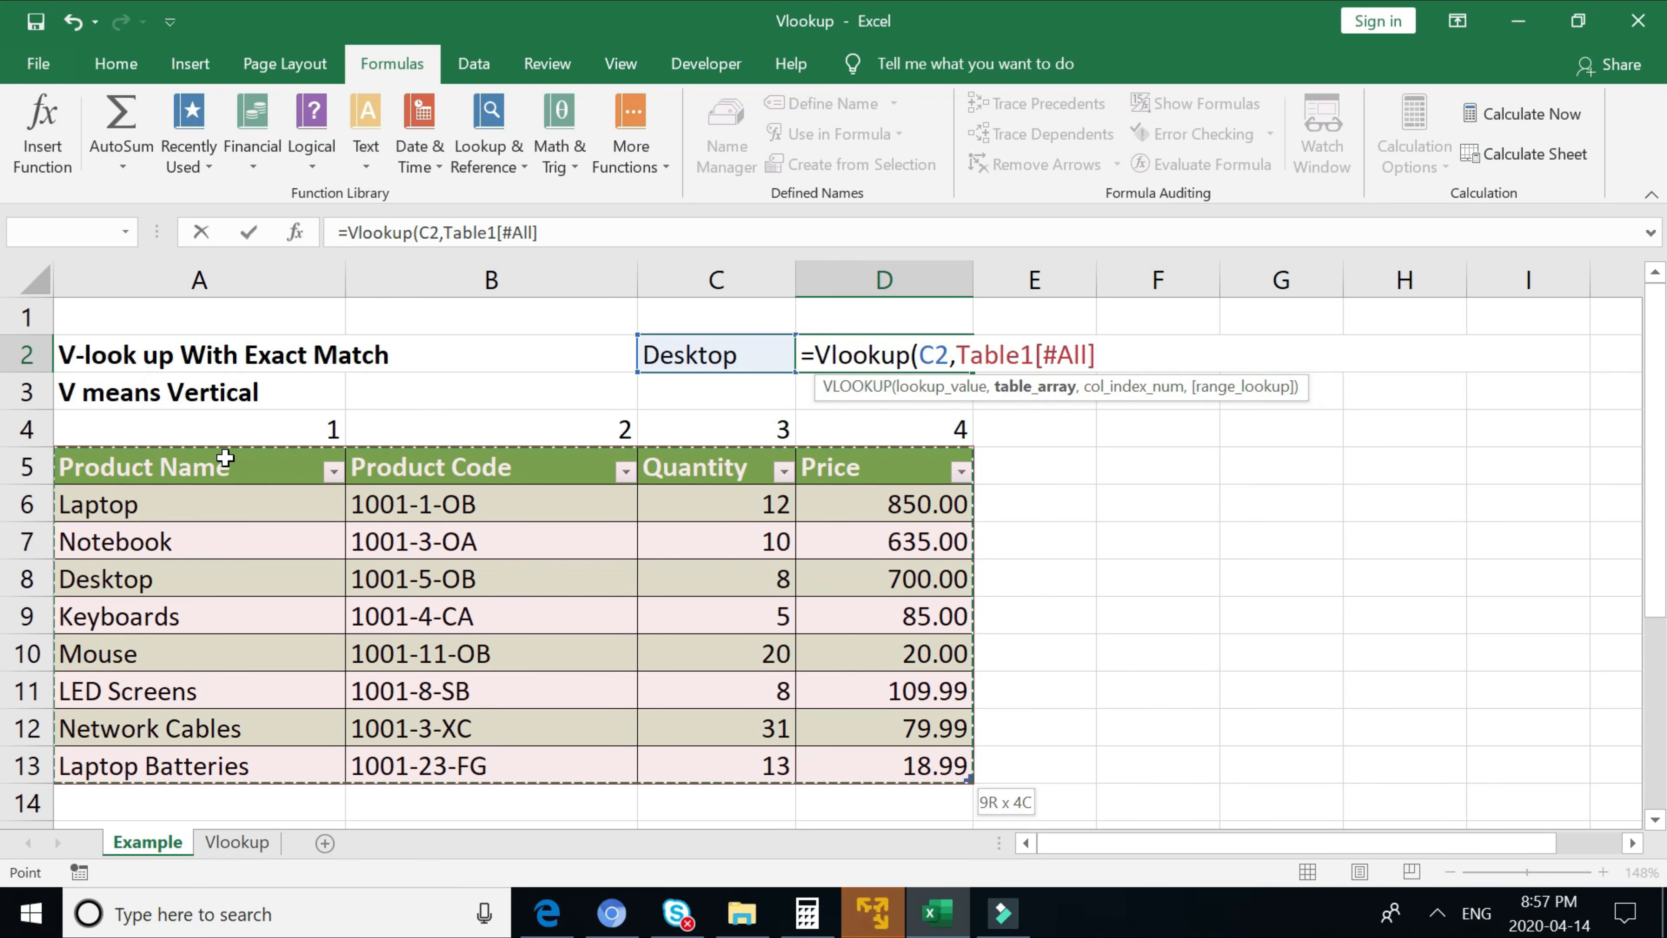
type(",")
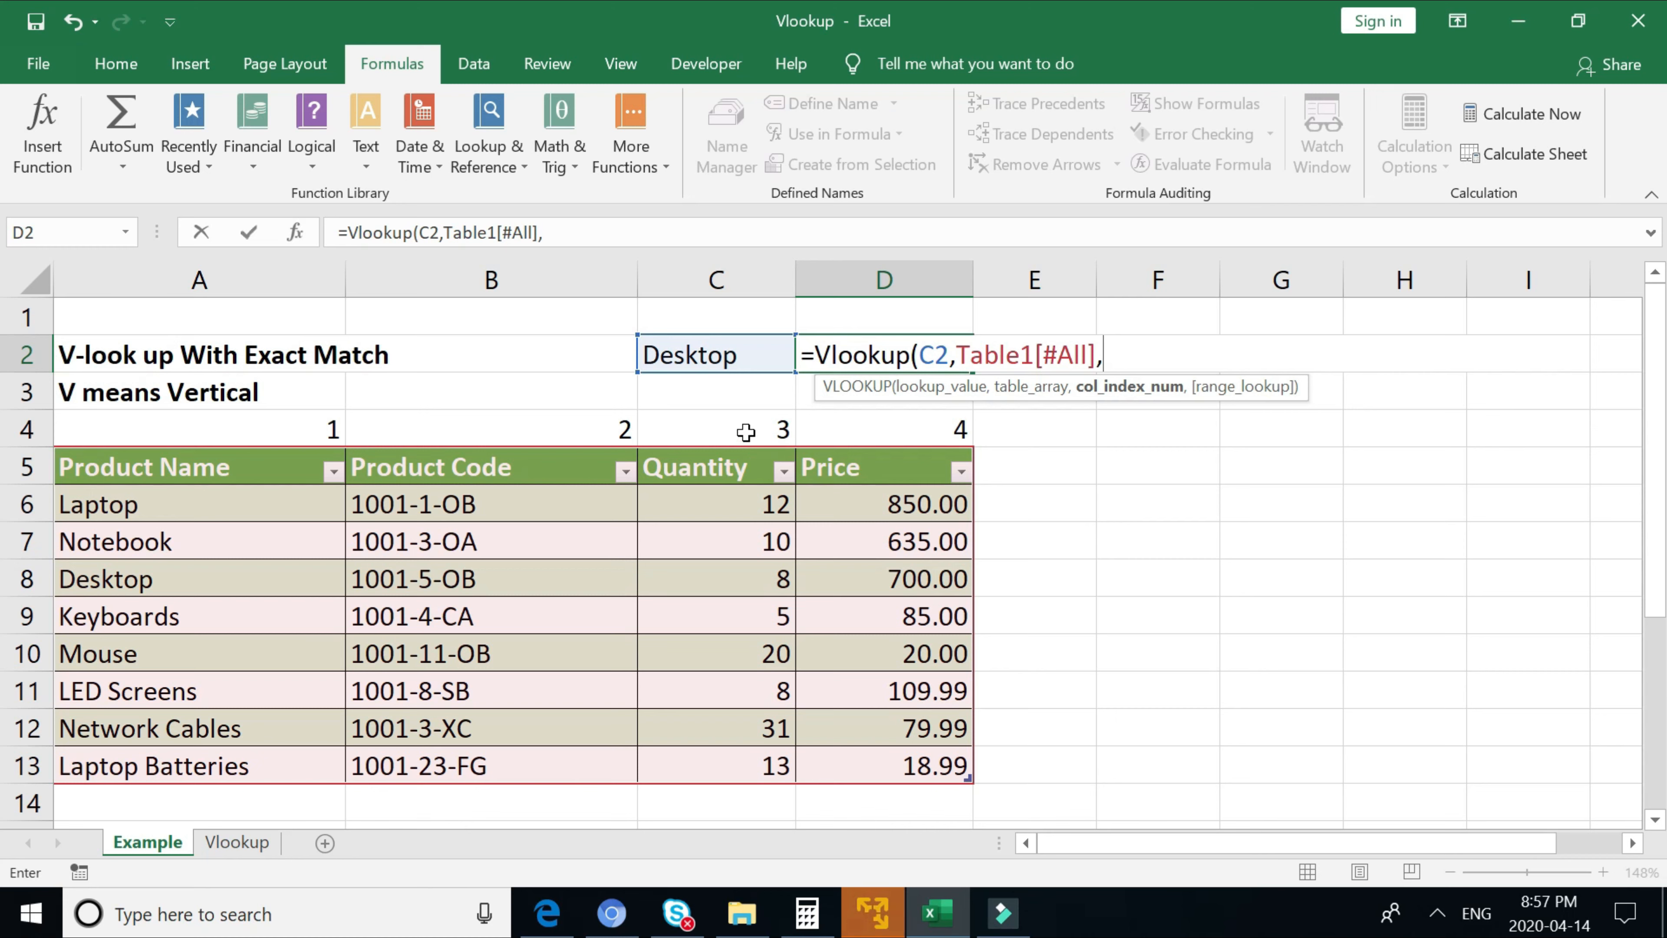
Step: Finish the new VLOOKUP in cell D2 with column index 3 for Quantity and False for an exact match
type("3")
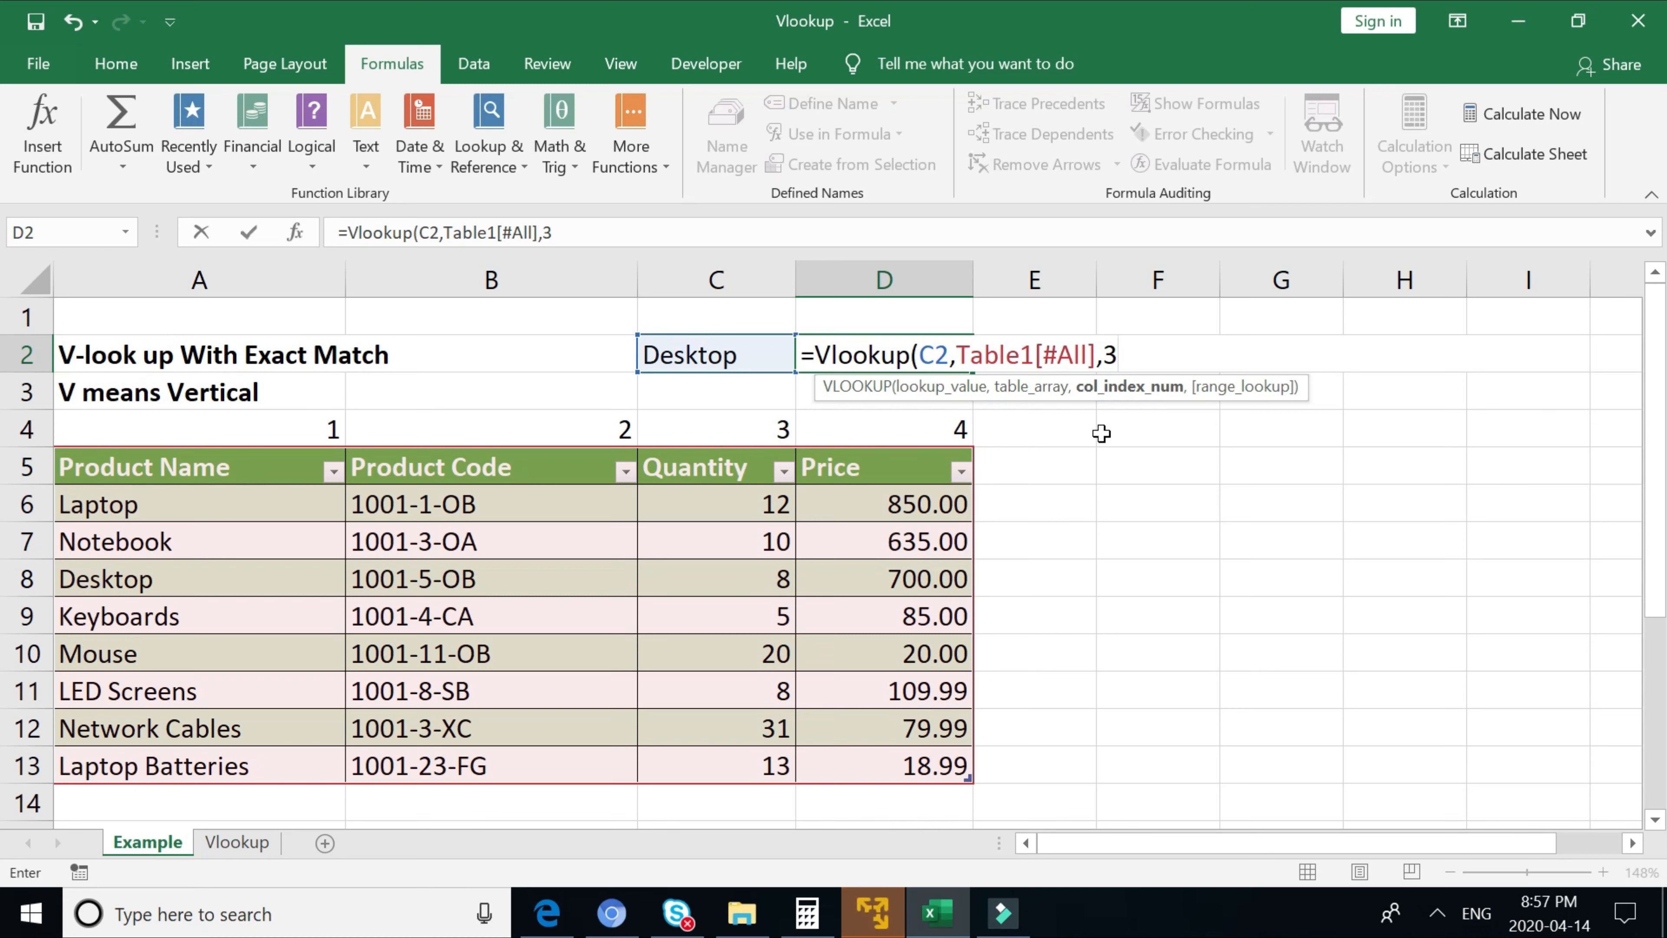
type(",")
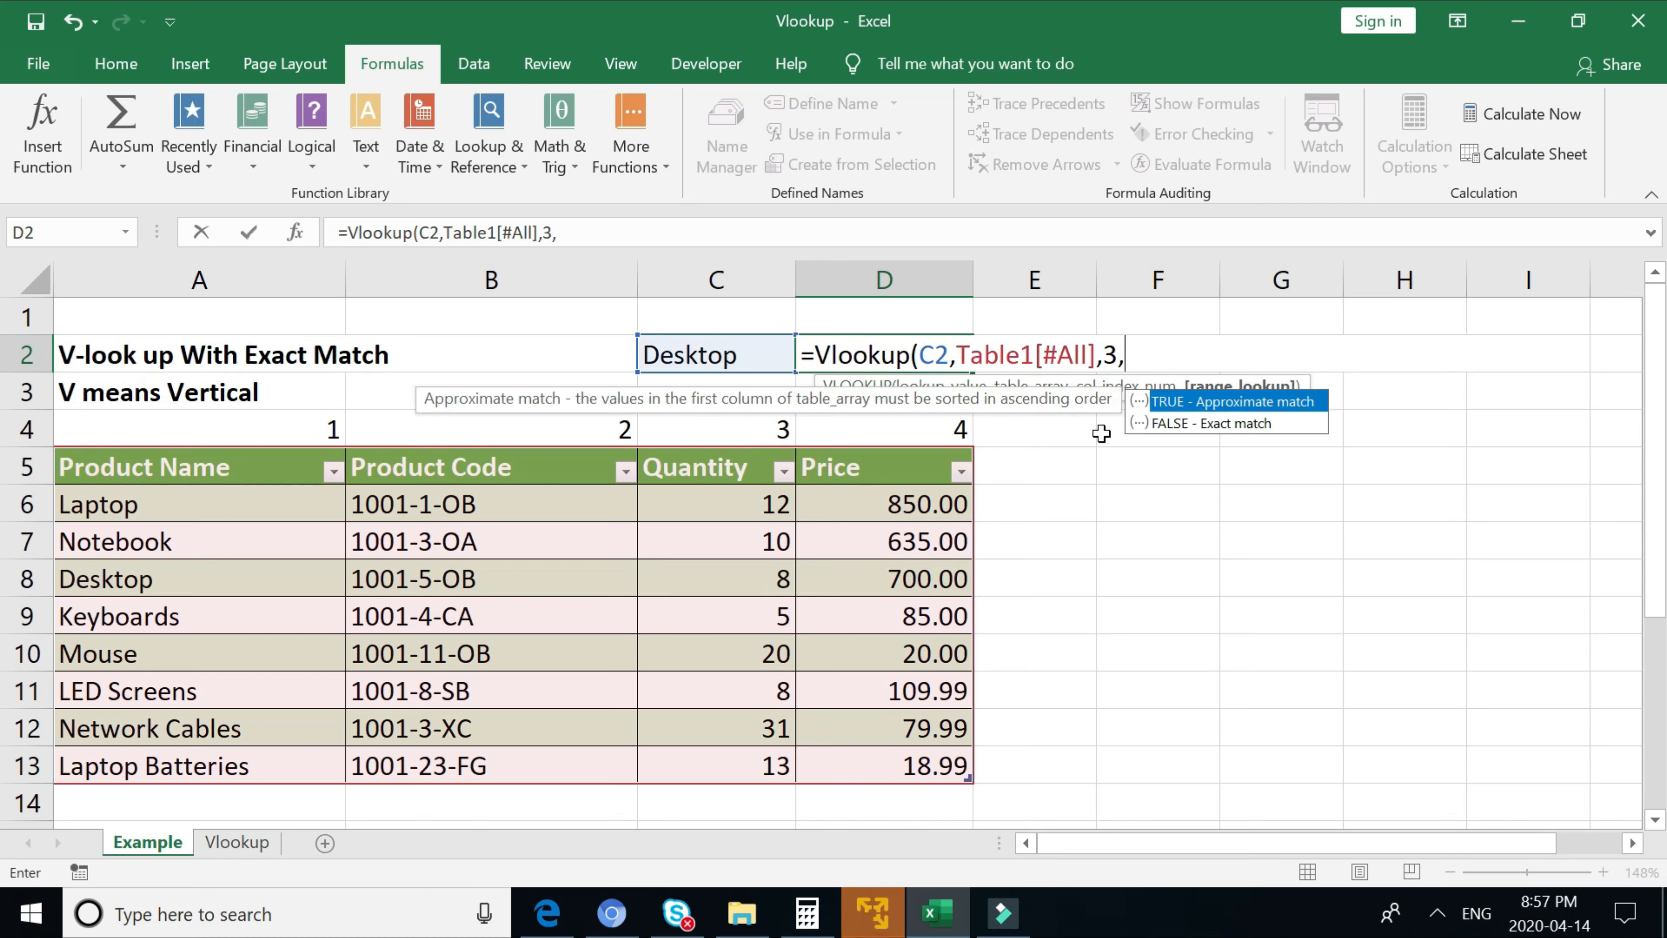
type("False)")
key("Return")
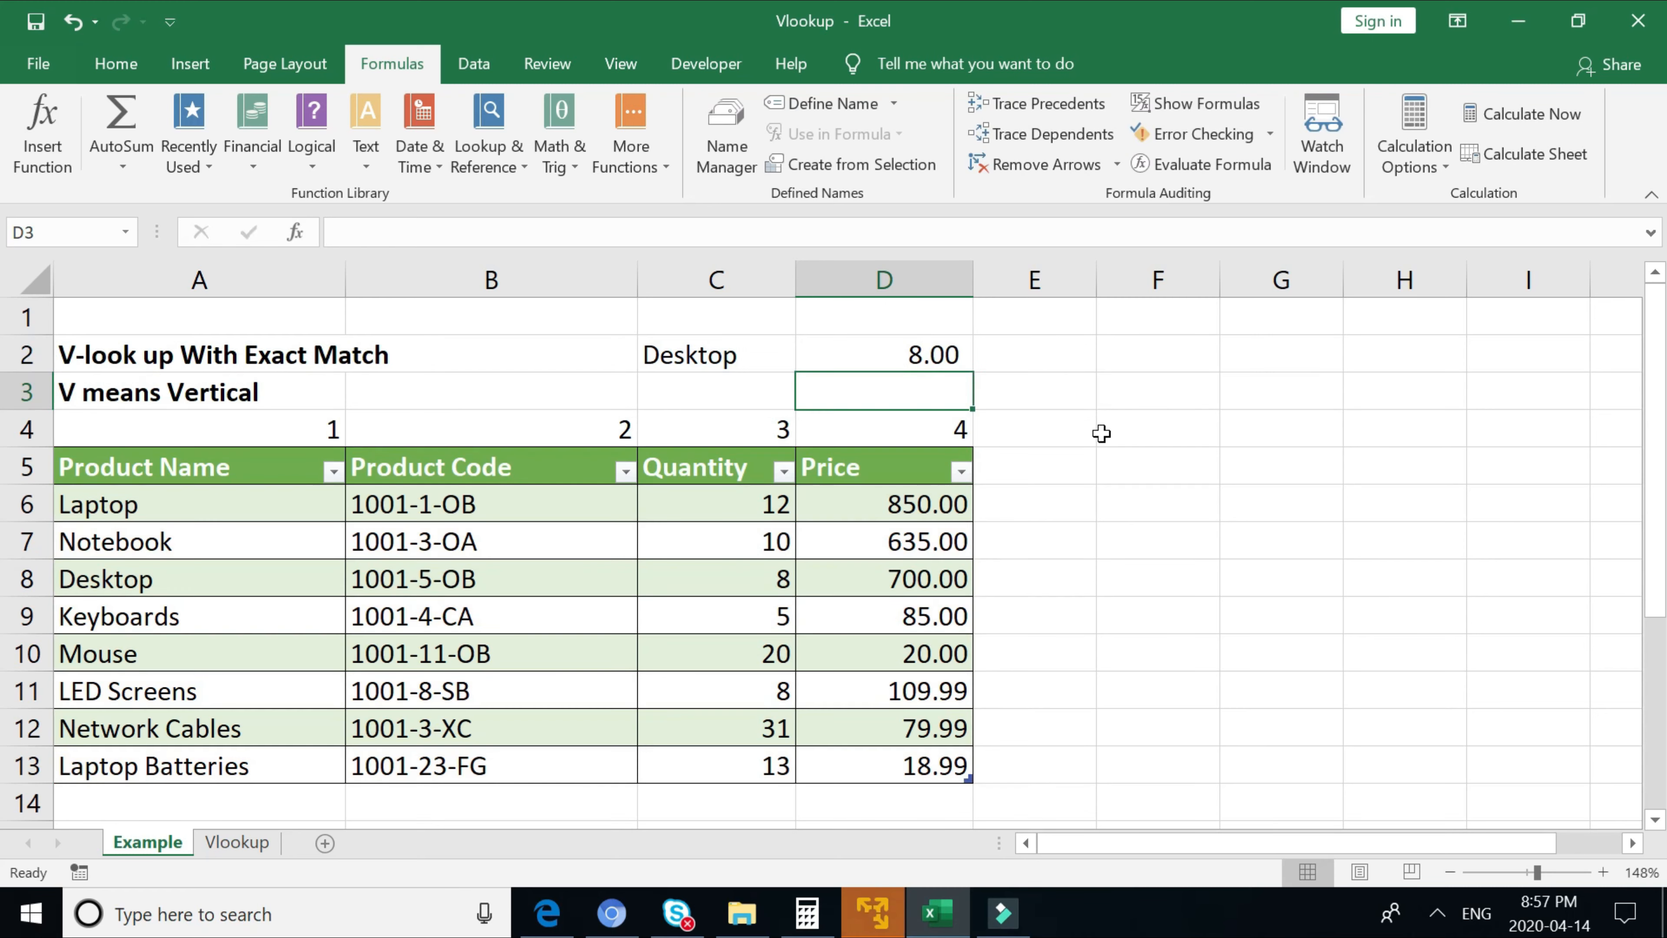